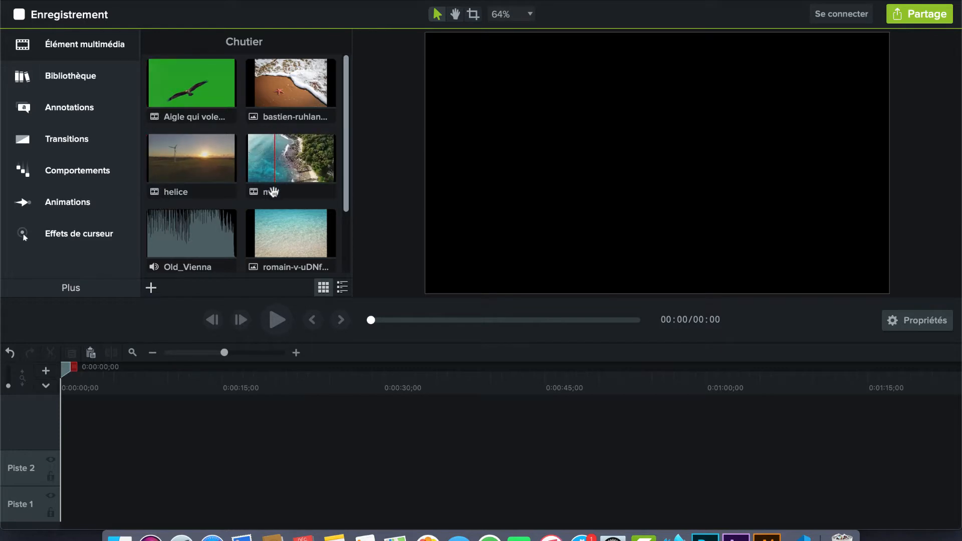
Place the torichaine clip at the start of Piste 2 and scrub through it to about 5 seconds
scroll(298, 187, "down", 1)
scroll(284, 247, "down", 3)
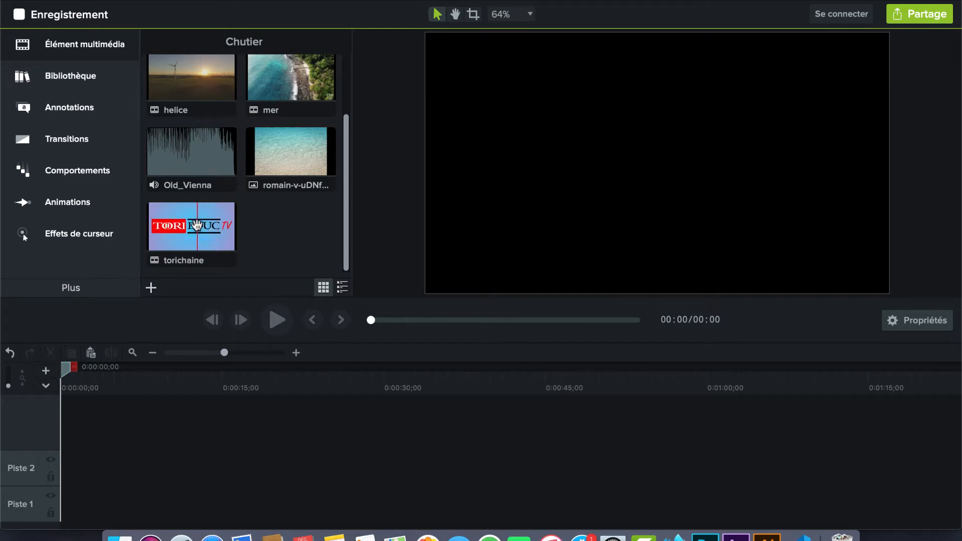
left_click_drag(196, 225, 69, 474)
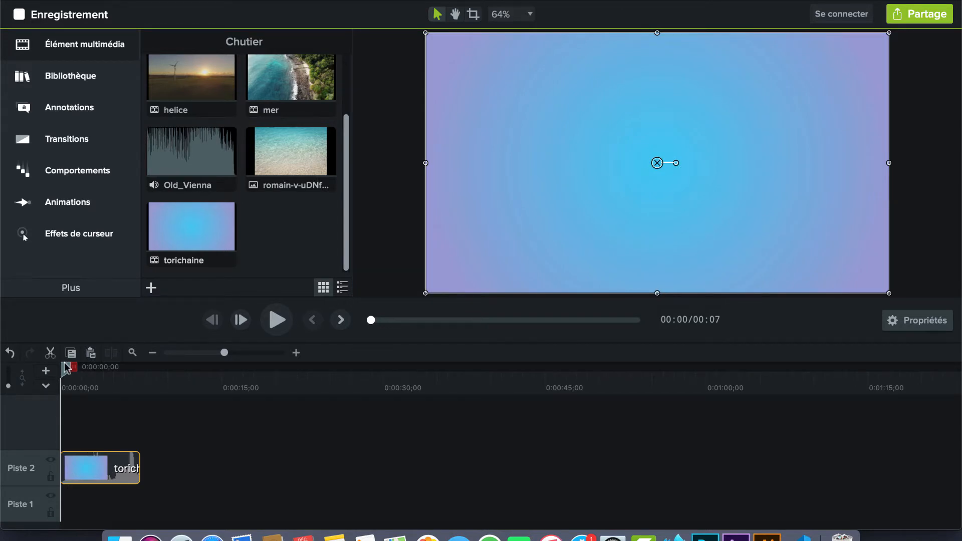
left_click_drag(65, 371, 62, 418)
left_click_drag(62, 374, 120, 371)
Add the clear-water beach image to Piste 2, leaving a gap after the torichaine clip
scroll(297, 223, "up", 1)
scroll(294, 217, "up", 3)
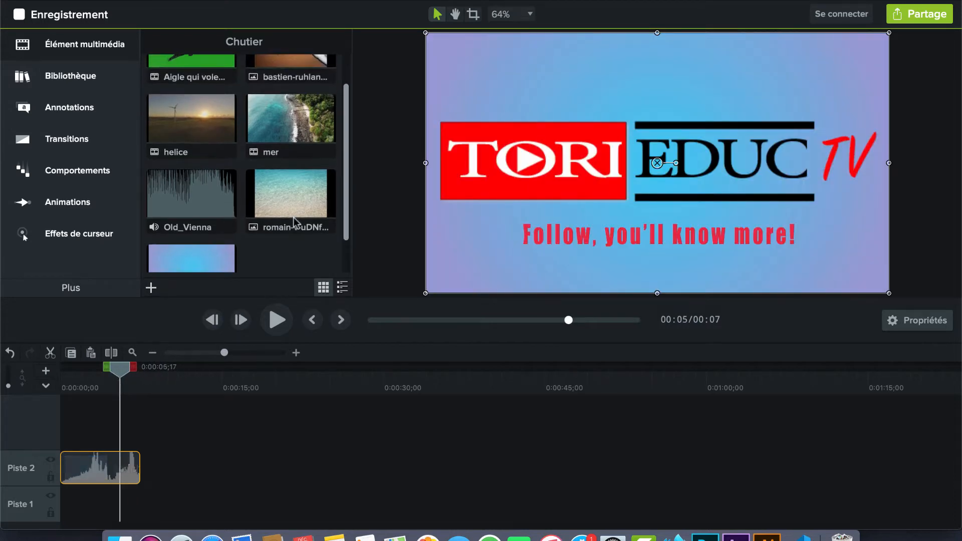
scroll(294, 217, "down", 2)
left_click_drag(293, 218, 194, 469)
Try extending the beach image clip to end at about 35 seconds and bring it back to its original duration
left_click(142, 473)
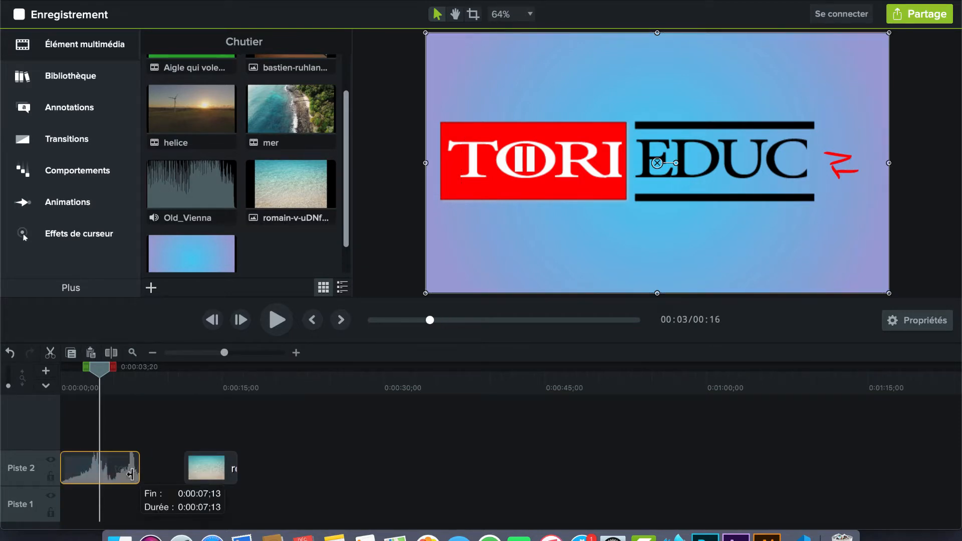
left_click(237, 471)
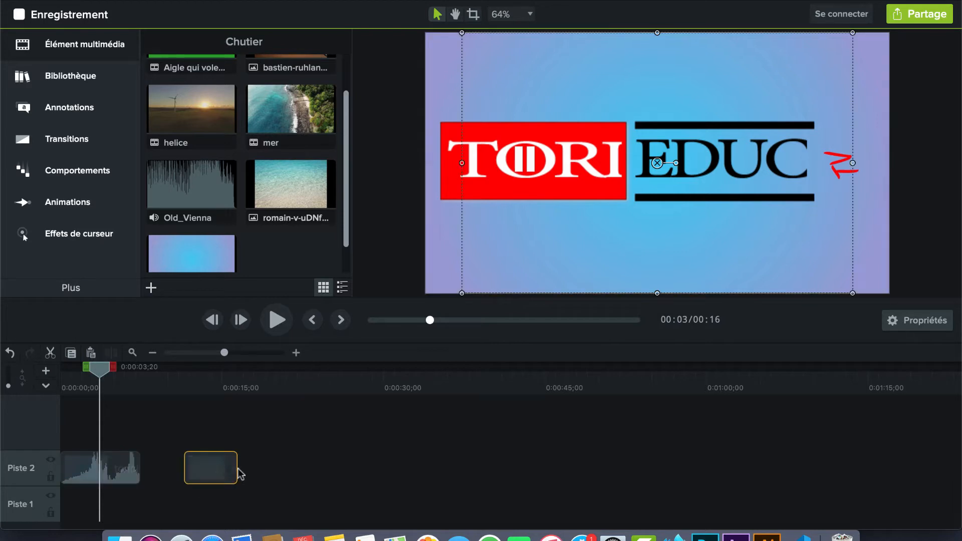
left_click_drag(236, 471, 439, 479)
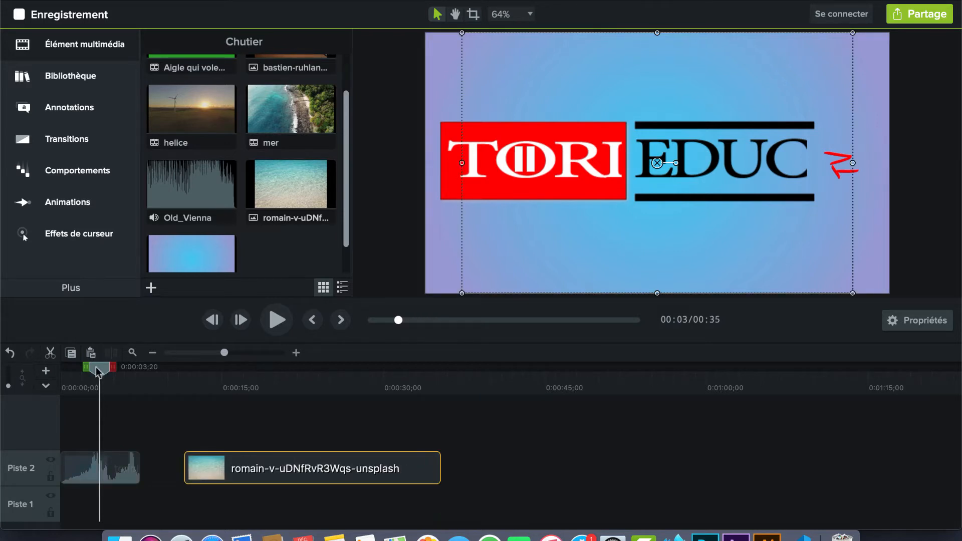
left_click_drag(100, 370, 382, 466)
left_click_drag(439, 475, 234, 474)
left_click(11, 353)
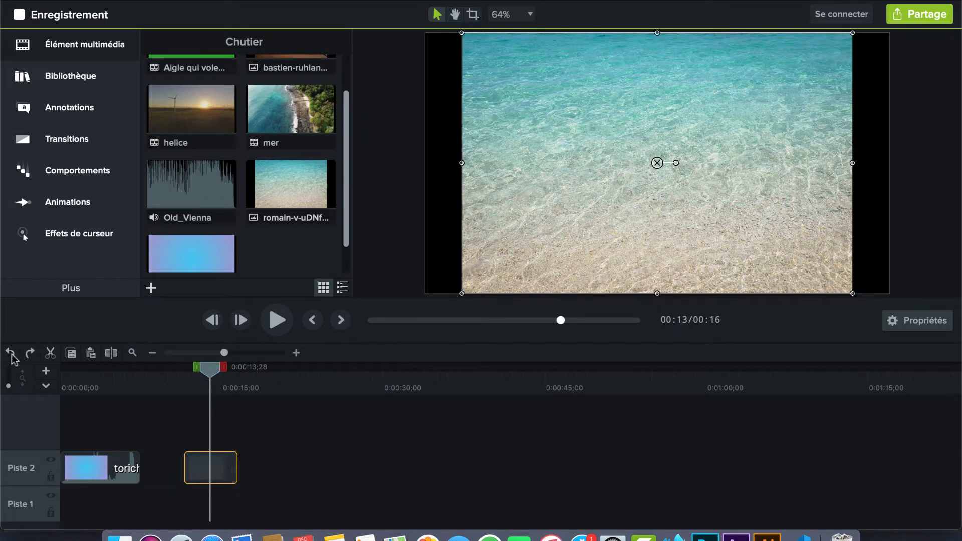
Move the beach image clip directly against the torichaine clip's end and stretch the image to fill the canvas width
left_click_drag(199, 472, 165, 475)
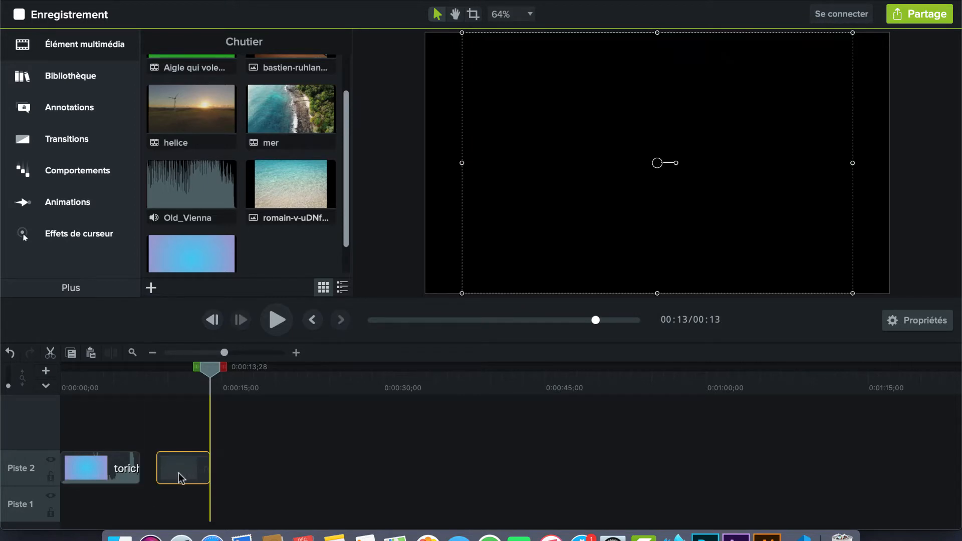
left_click(173, 375)
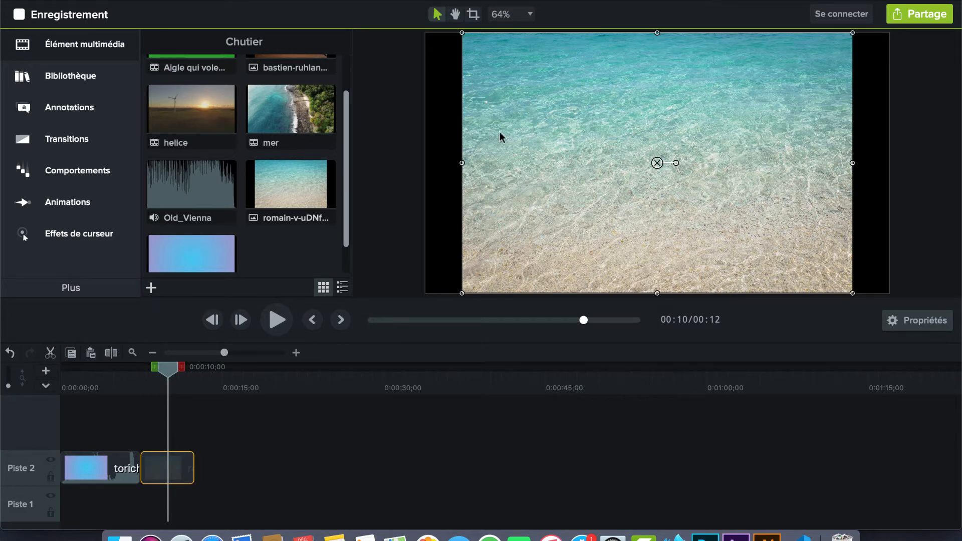
left_click_drag(462, 162, 429, 165)
left_click_drag(853, 163, 889, 163)
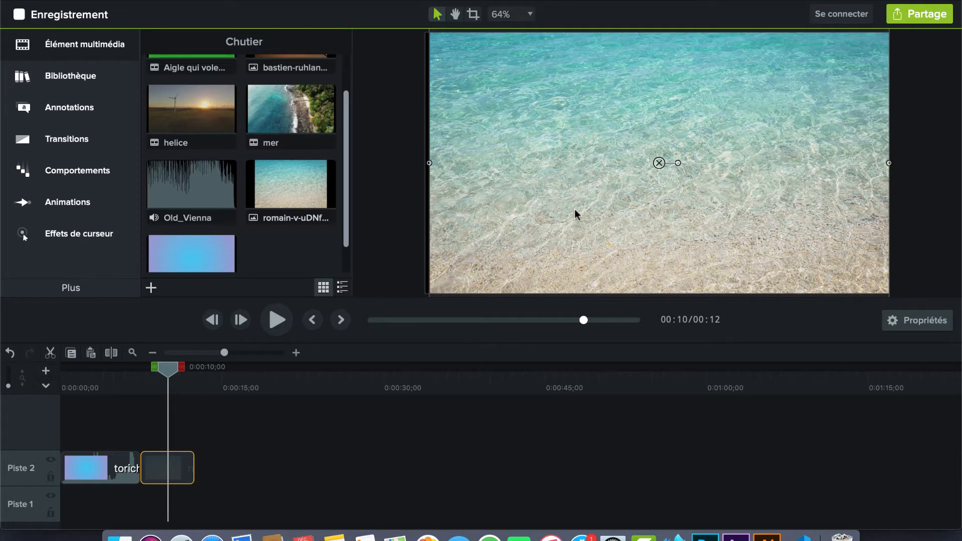
left_click_drag(426, 164, 426, 164)
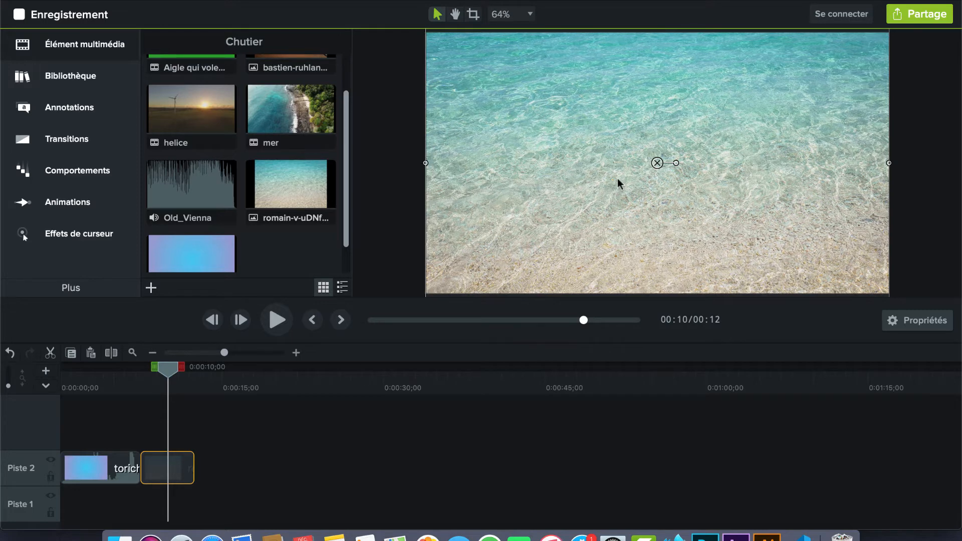
Play the sequence from about 1 second to check the passage from the intro clip to the beach image
left_click_drag(167, 370, 75, 371)
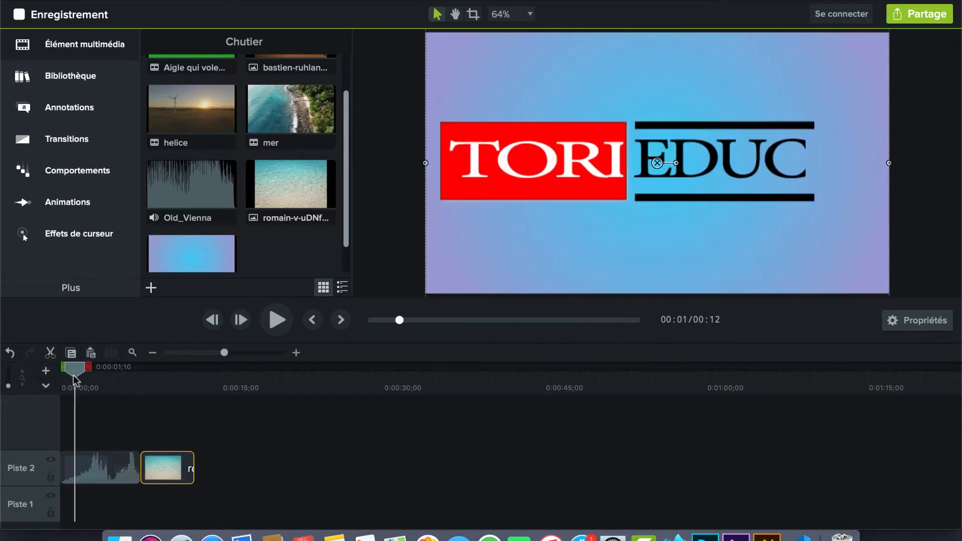
key("space")
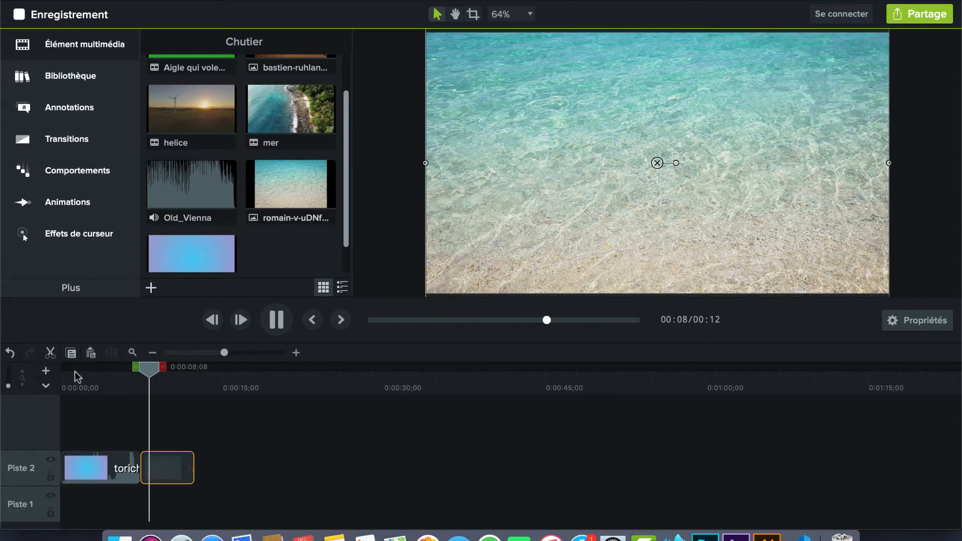
key("space")
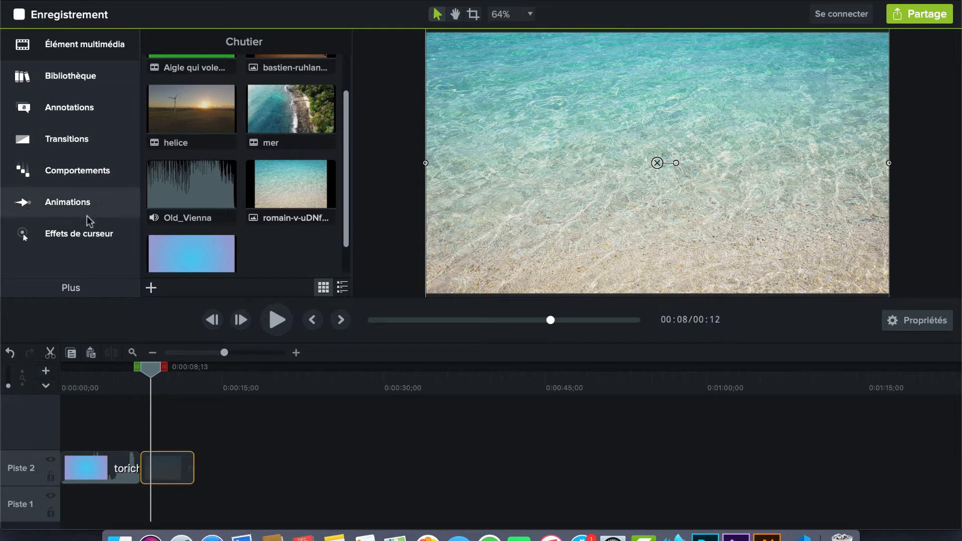
Show all callout styles and add the plain bold white ABC text callout on a new track above the beach image
left_click(52, 111)
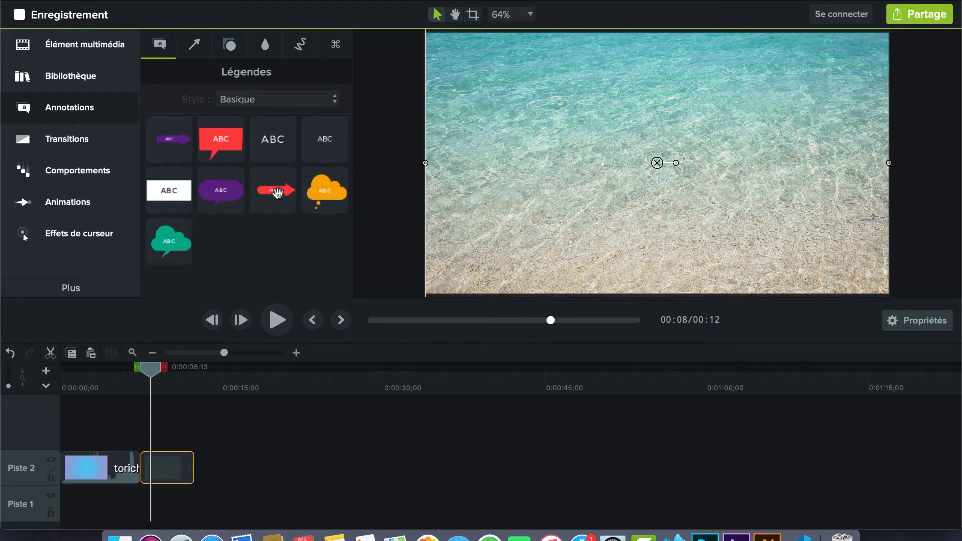
left_click(338, 100)
left_click(299, 47)
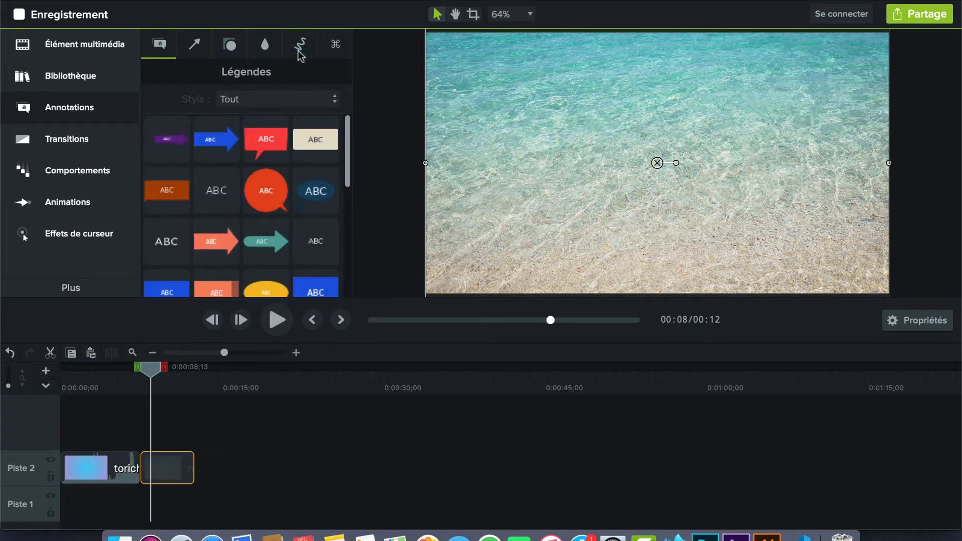
scroll(314, 201, "down", 5)
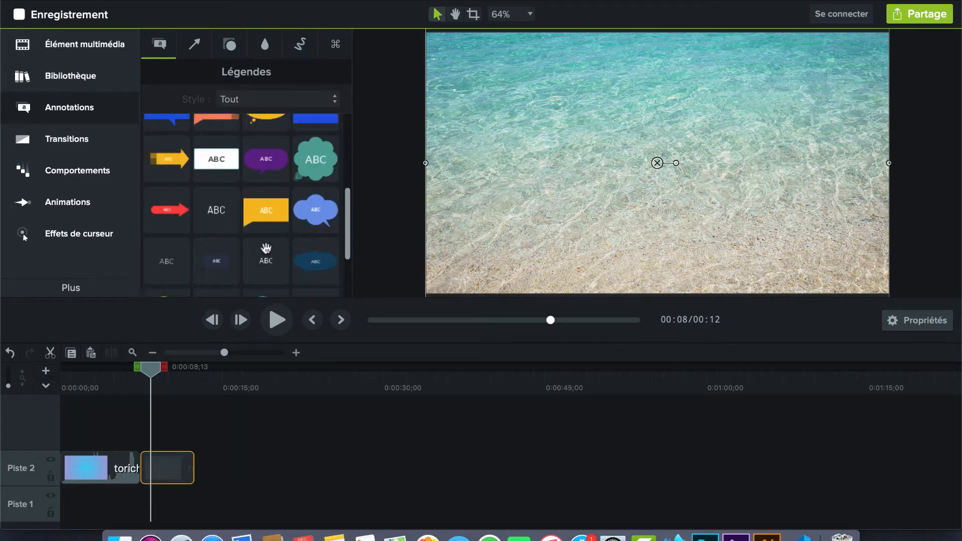
scroll(275, 219, "down", 3)
scroll(284, 220, "up", 8)
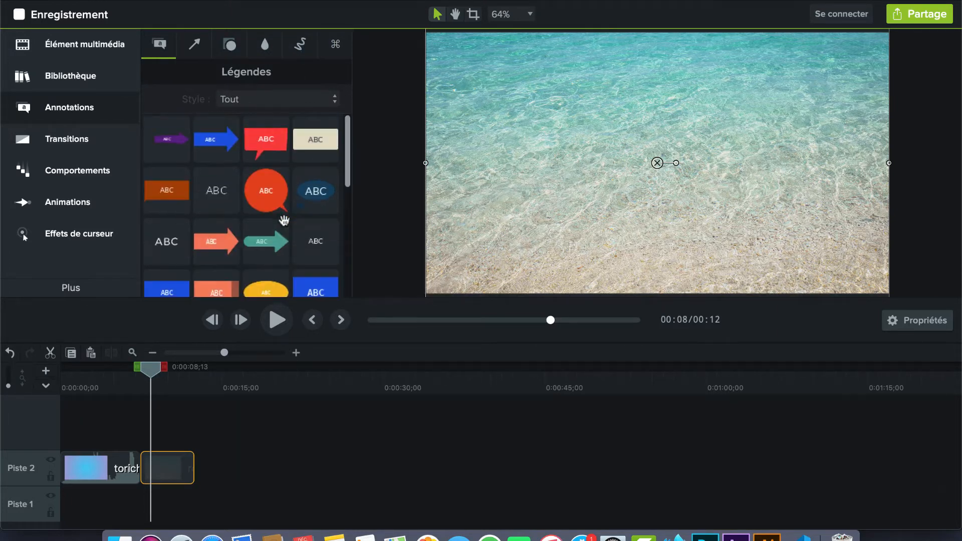
scroll(311, 184, "down", 2)
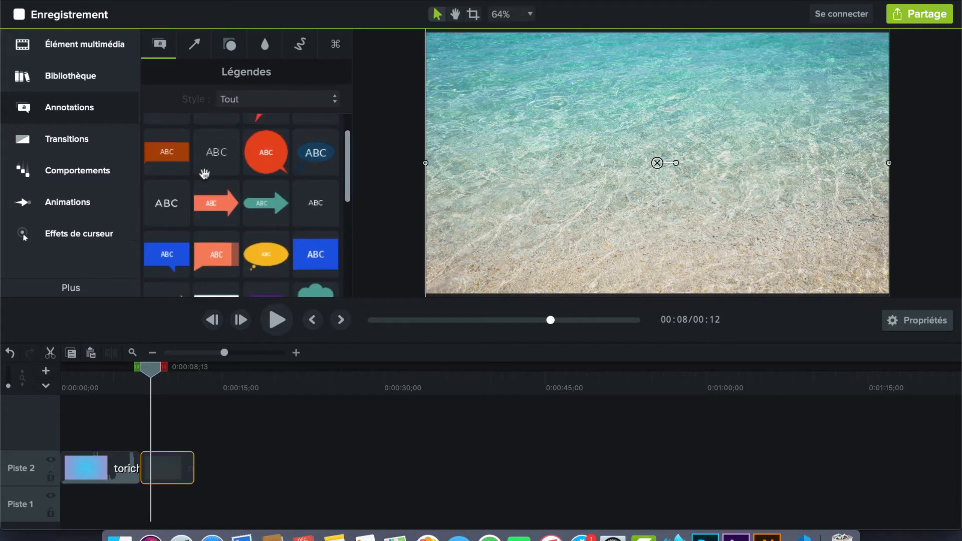
left_click_drag(164, 208, 145, 425)
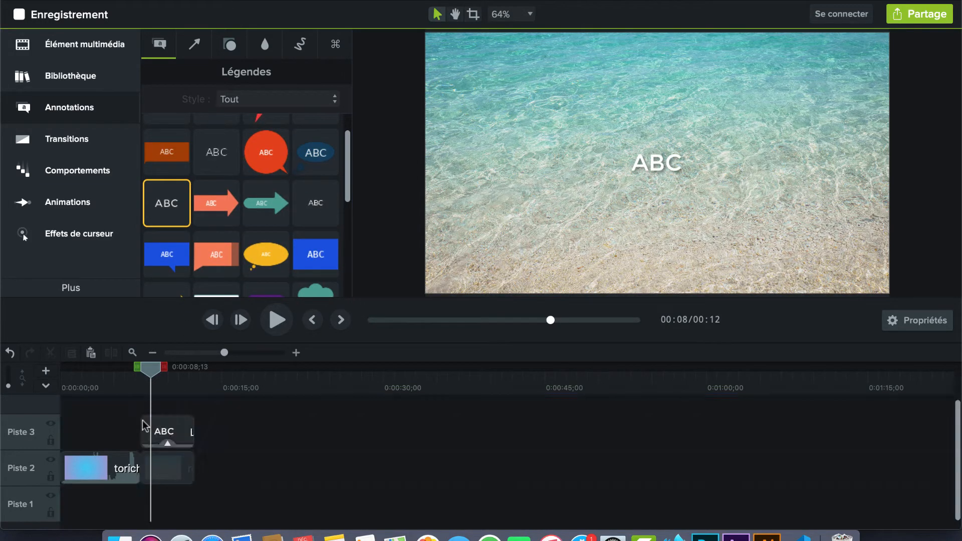
Replace the callout's placeholder text with "Camtasia" and start a second line
left_click(658, 171)
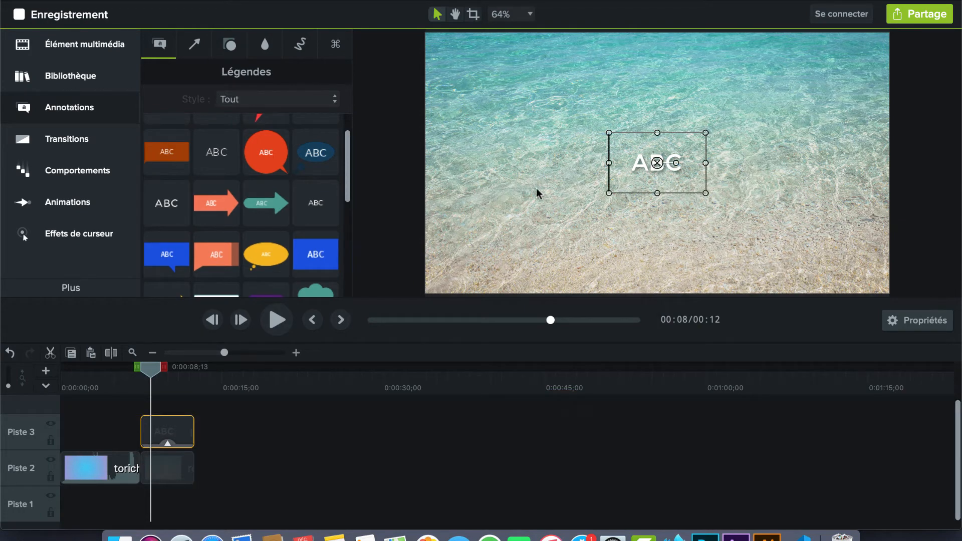
double_click(638, 162)
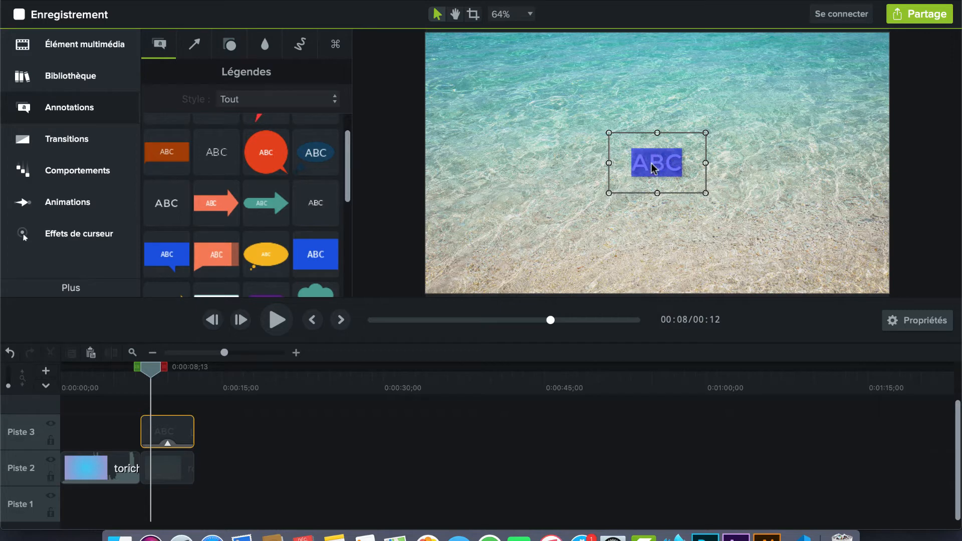
type("C")
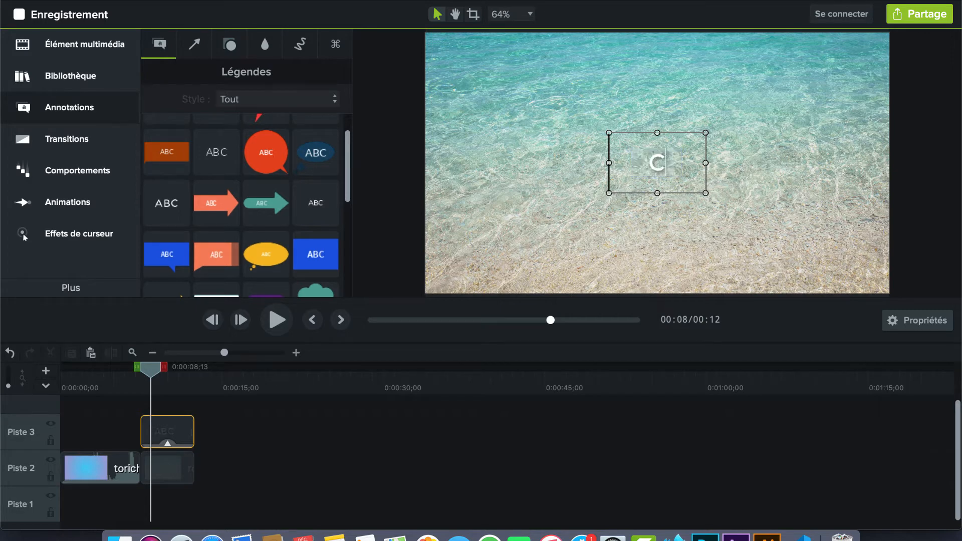
type("amta")
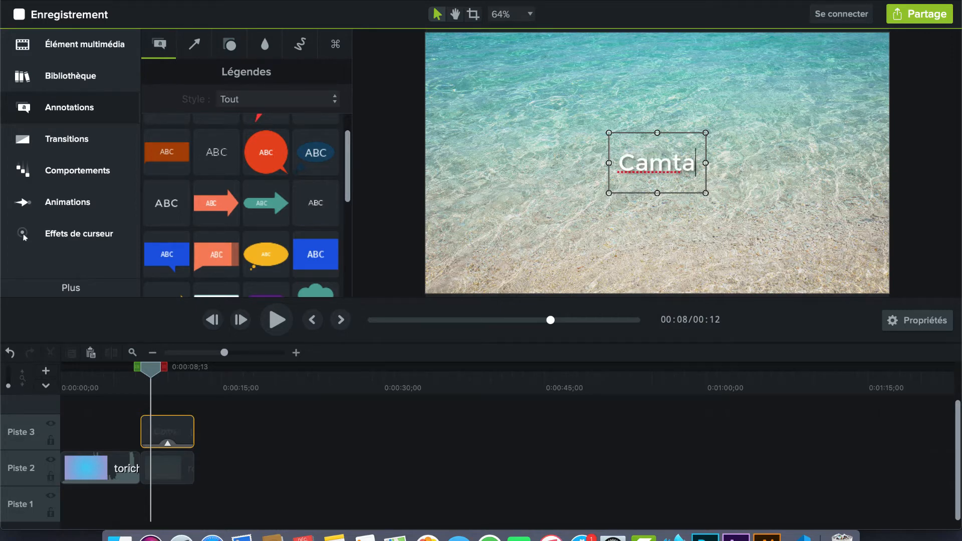
type("sia")
key("Escape")
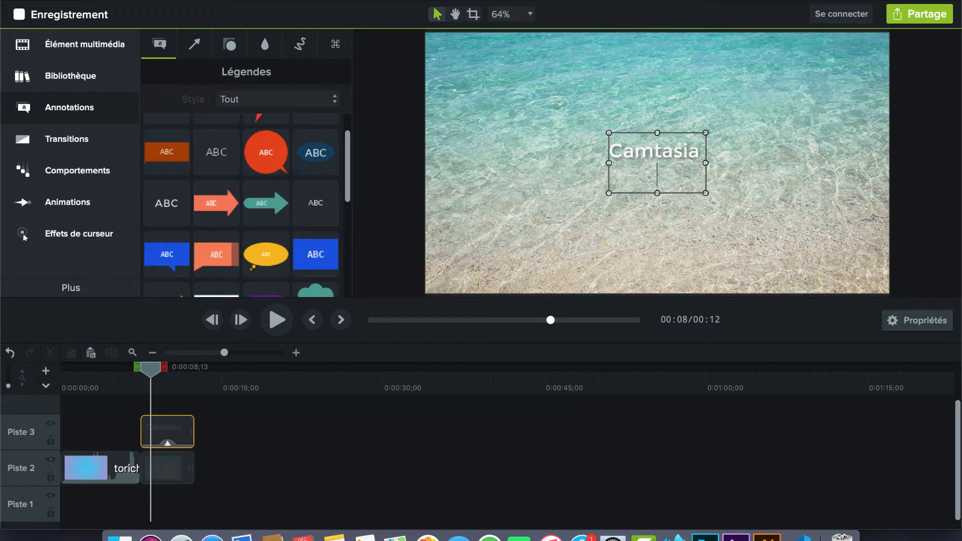
Switch the input language to Arabic and enter "أول مشروع فيديو" as the callout's second line
left_click(612, 1)
left_click(747, 26)
type("أول")
type(" ك")
key("BackSpace")
type("مشر")
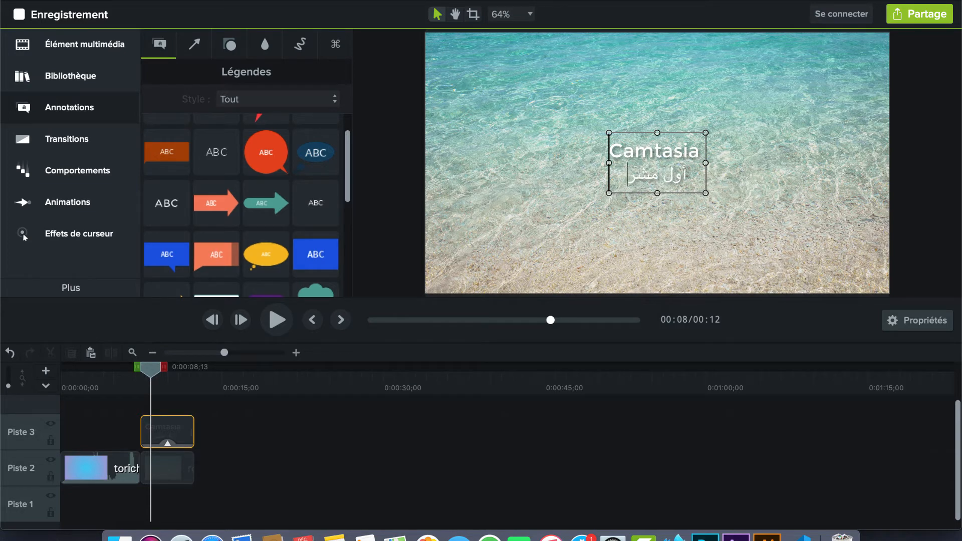
type("وع فيد")
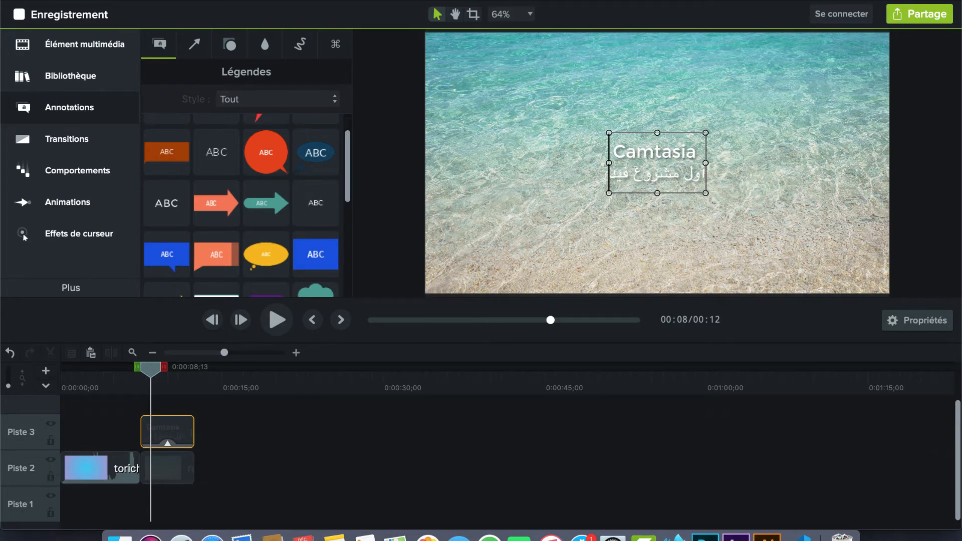
type("يو")
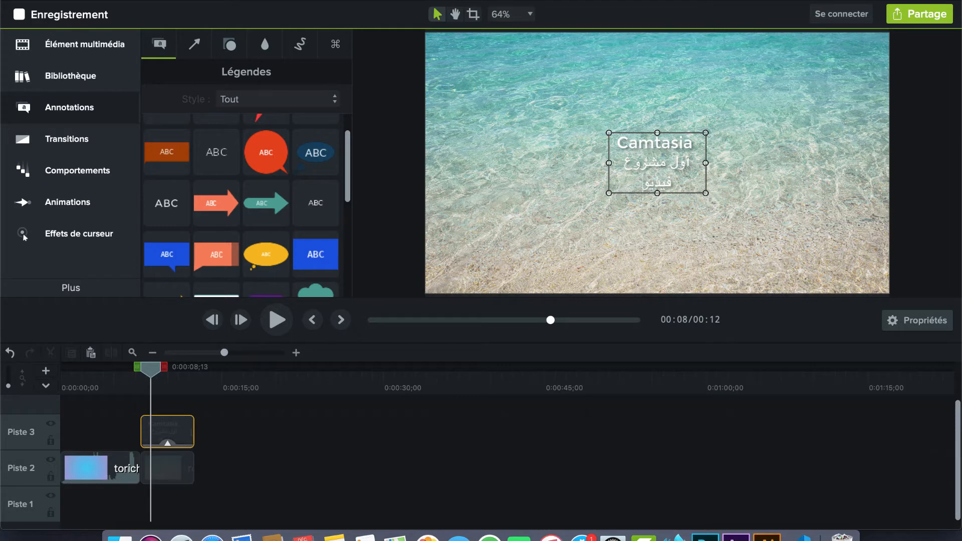
Widen the text callout so the Arabic text fits on one line and centre it on the canvas
left_click_drag(705, 163, 811, 164)
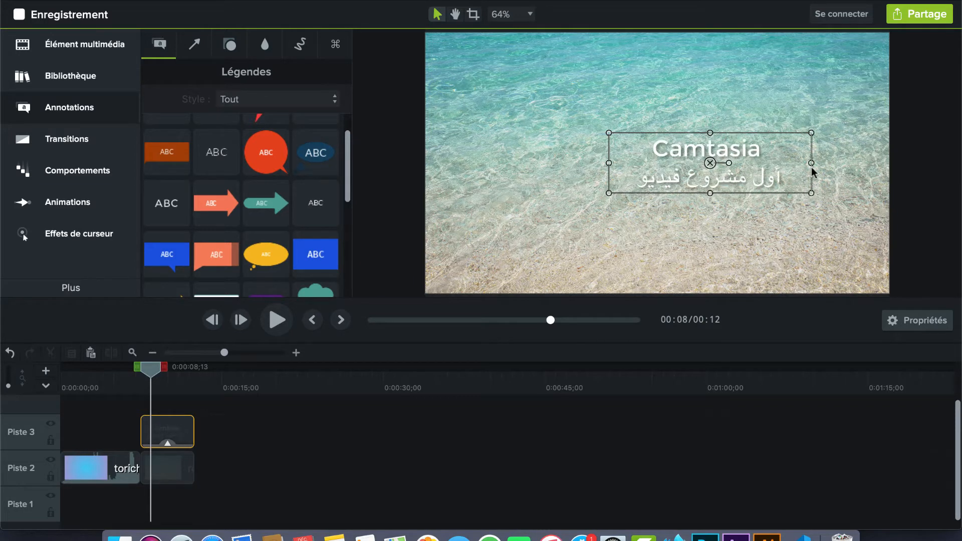
left_click_drag(706, 163, 657, 165)
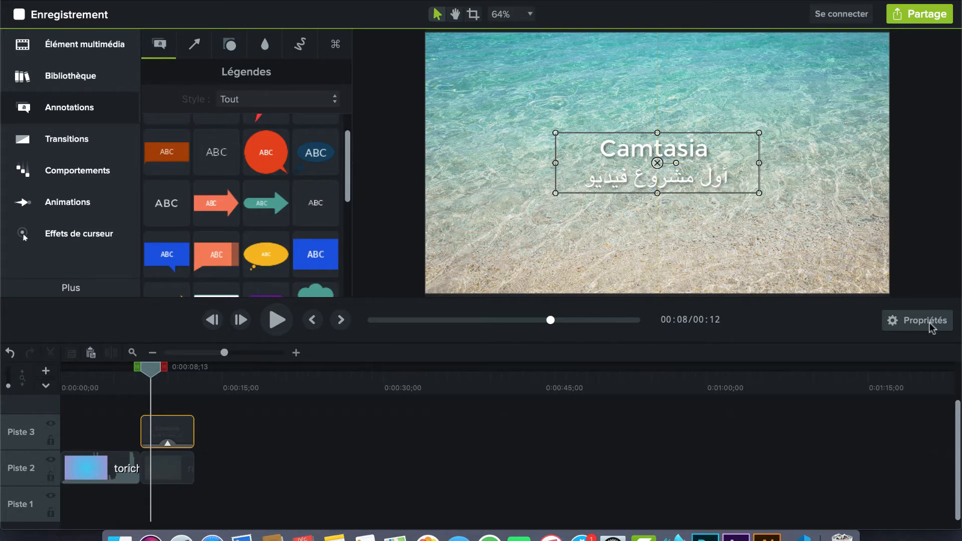
Show the callout's text properties and set its font to Arial Black
left_click(930, 325)
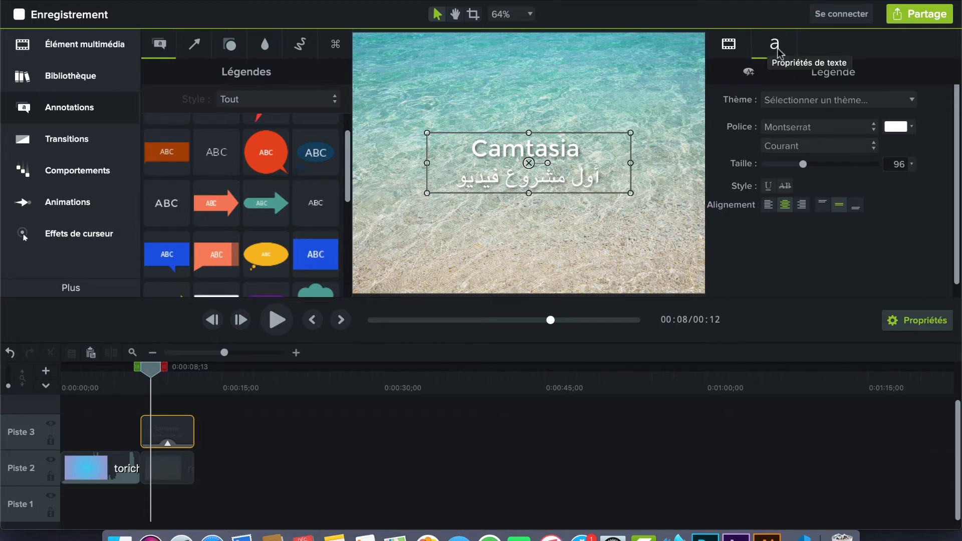
left_click(915, 106)
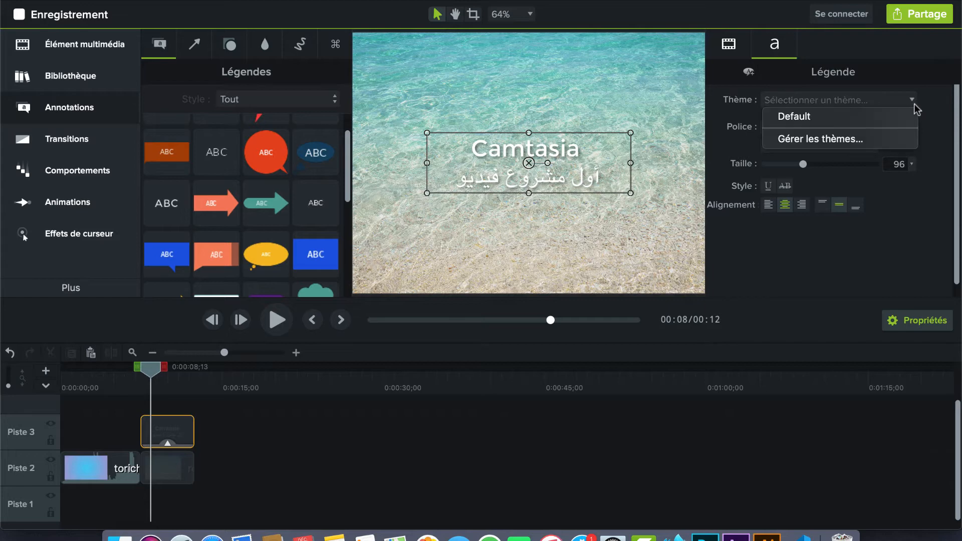
left_click(853, 130)
left_click(876, 137)
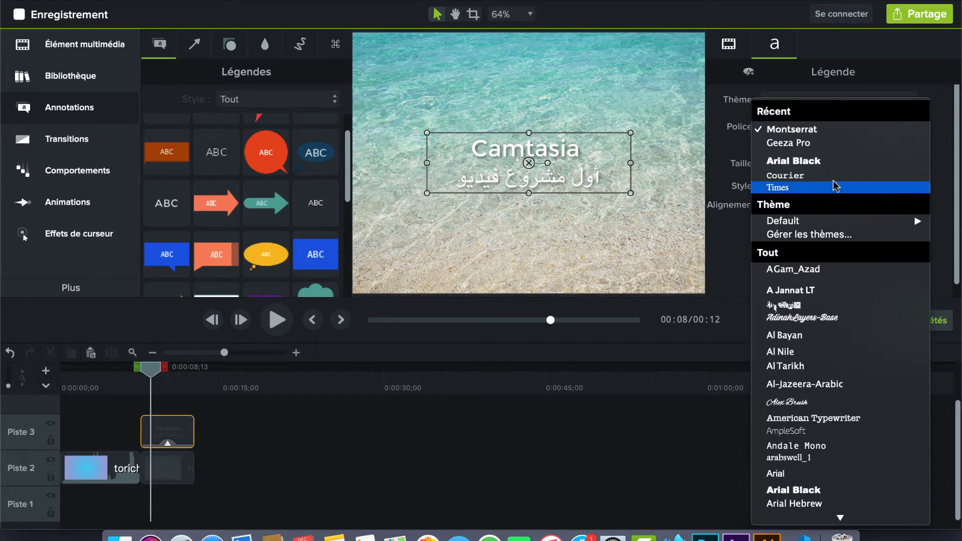
left_click(831, 164)
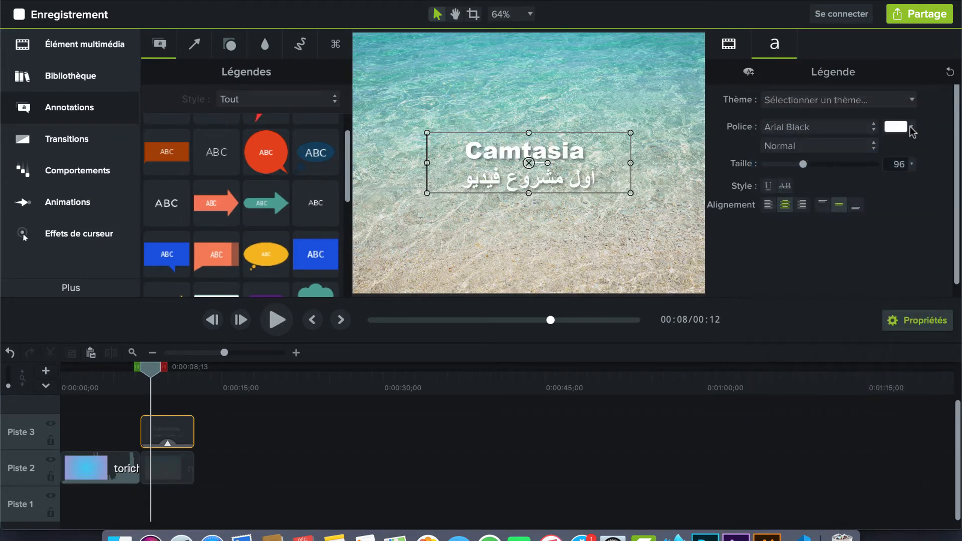
Colour the title callout's text dark blue, set its size to 166 and keep the callout centred on the canvas
left_click(912, 128)
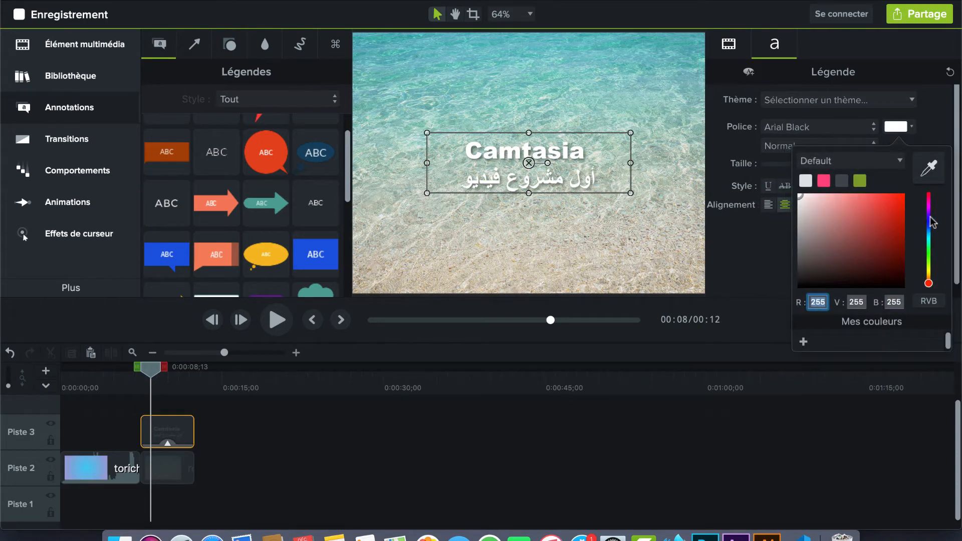
left_click(901, 228)
left_click(934, 129)
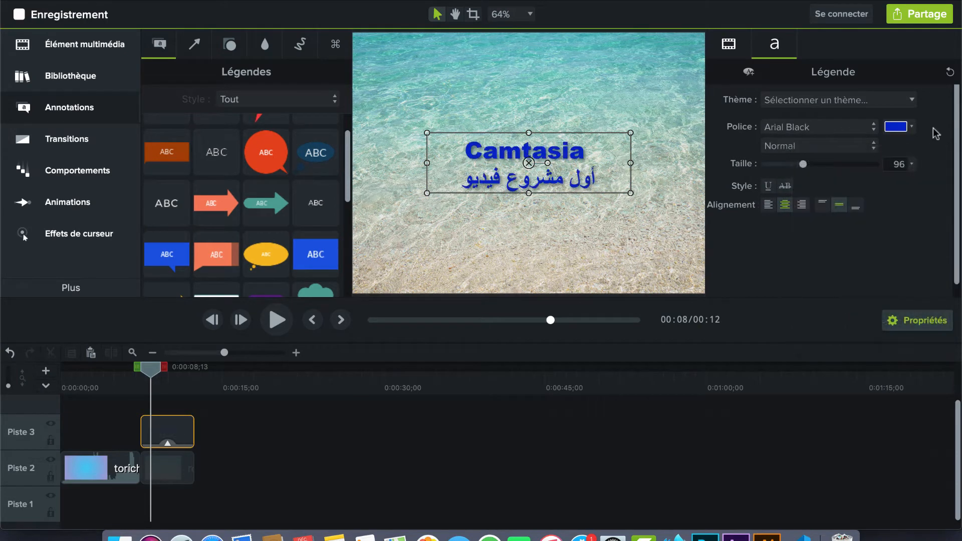
left_click_drag(803, 166, 835, 168)
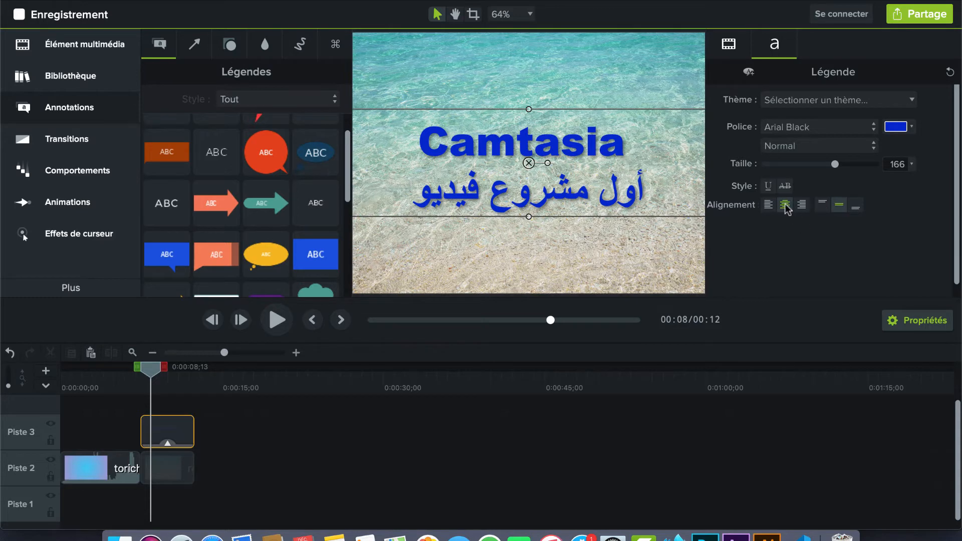
left_click(916, 323)
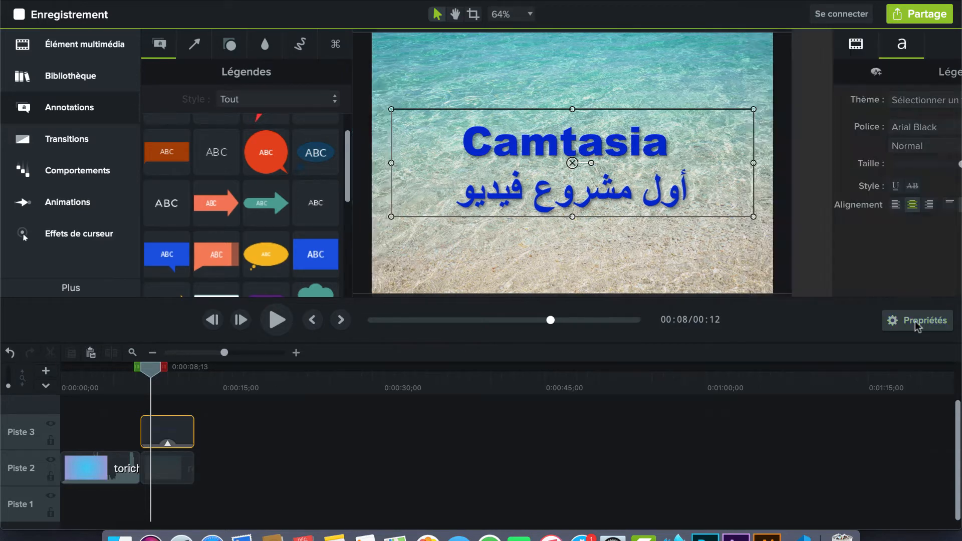
left_click_drag(658, 168, 680, 163)
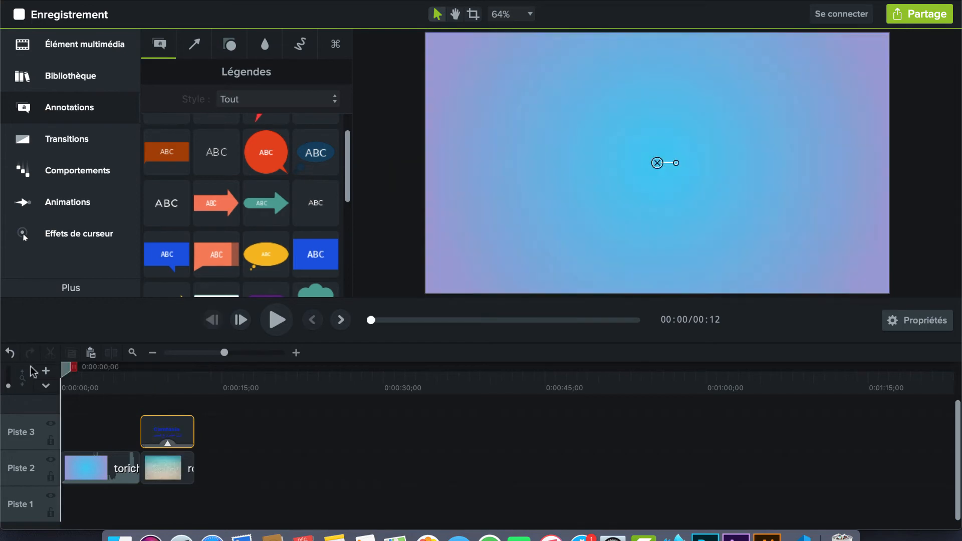
Play the project from the beginning and scrub over the cut between the intro clip and the titled beach image
key("space")
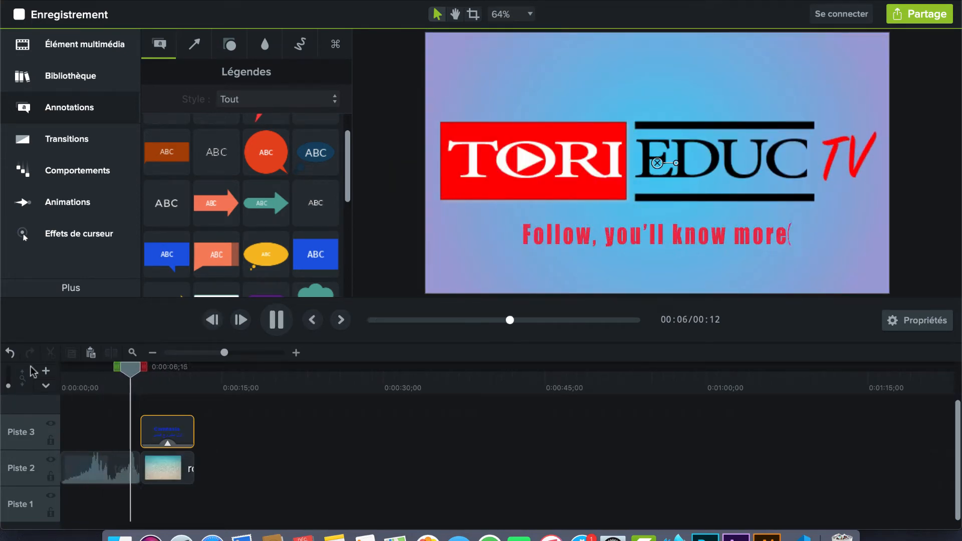
key("space")
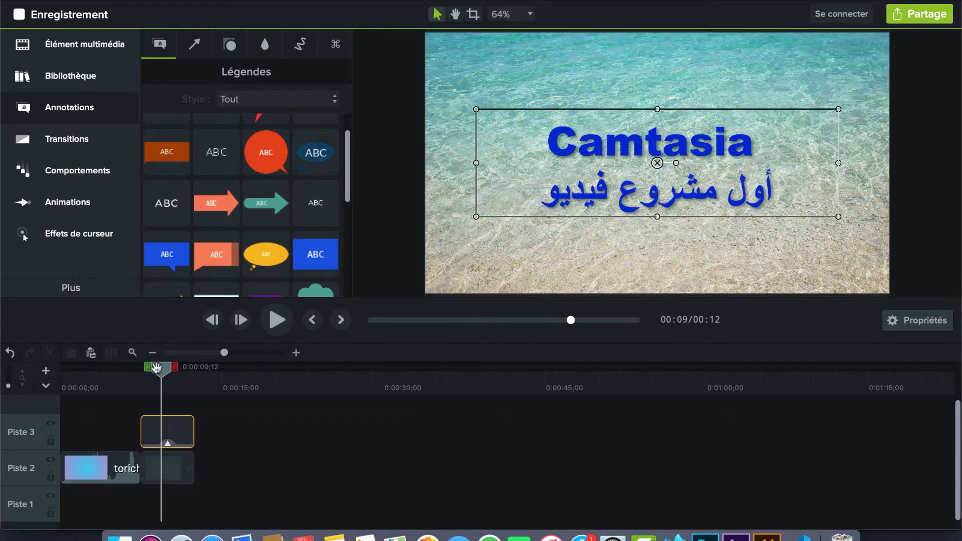
left_click_drag(157, 367, 159, 421)
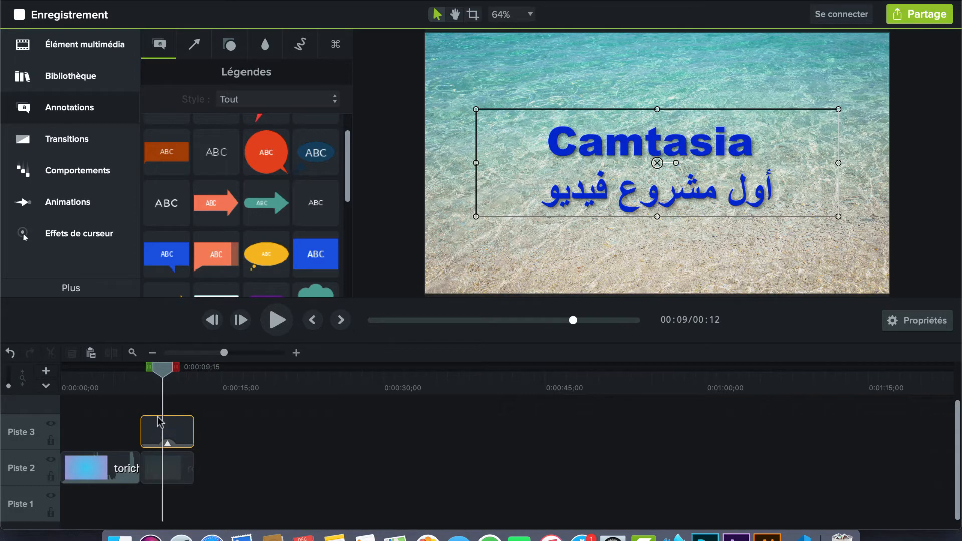
left_click_drag(165, 371, 151, 371)
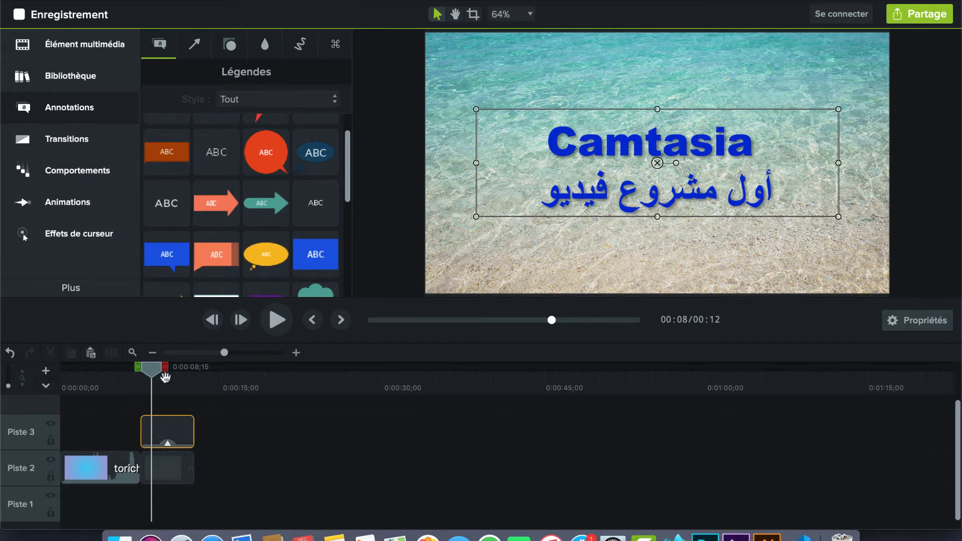
Add the Damier transition between the intro clip and the beach image on Piste 2 and preview it
mouse_move(151, 369)
left_mouse_down()
mouse_move(123, 368)
mouse_move(141, 367)
left_mouse_up()
left_click(67, 139)
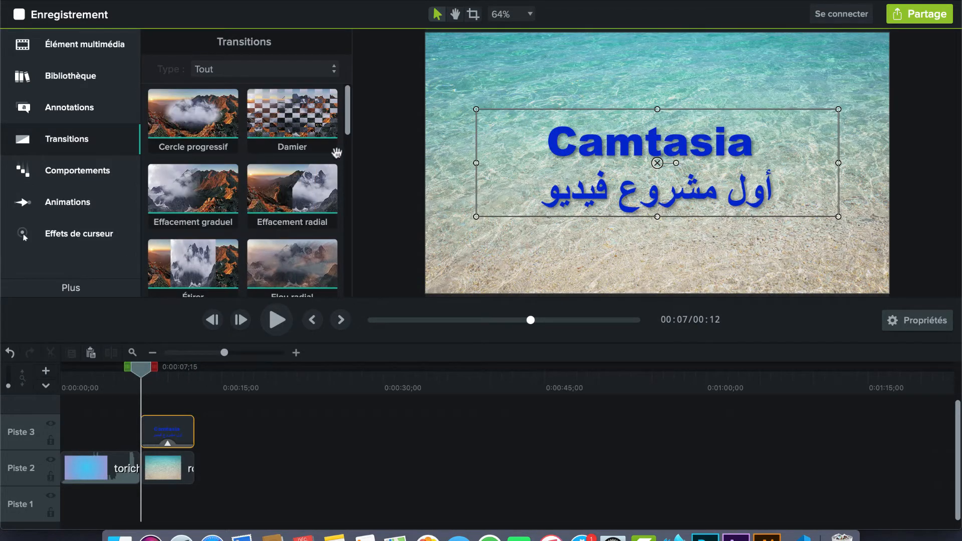
left_click_drag(349, 122, 346, 96)
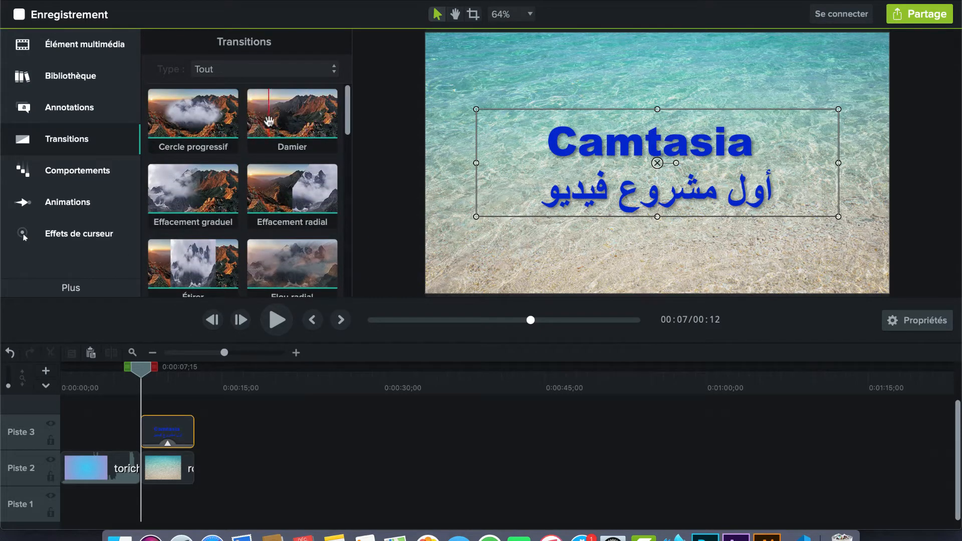
left_click_drag(293, 113, 136, 473)
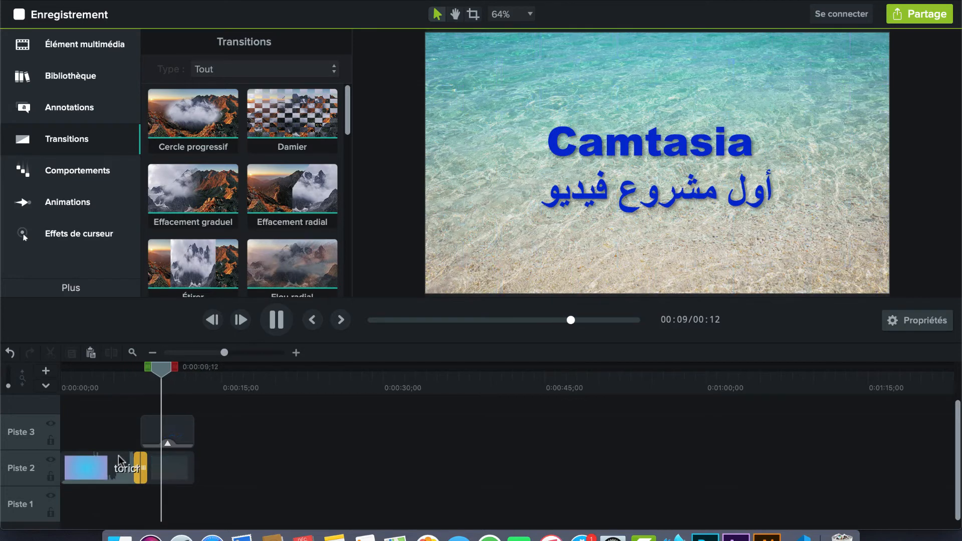
key("space")
mouse_move(161, 375)
left_mouse_down()
mouse_move(169, 377)
mouse_move(147, 379)
mouse_move(159, 384)
left_mouse_up()
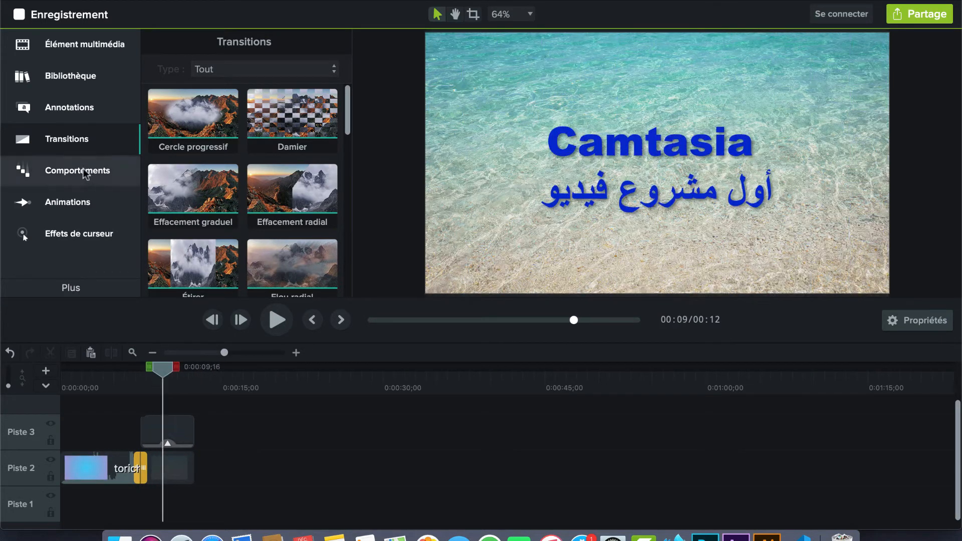
Apply the Dérive behavior to the title callout on Piste 3 and play back its text animation
left_click(83, 171)
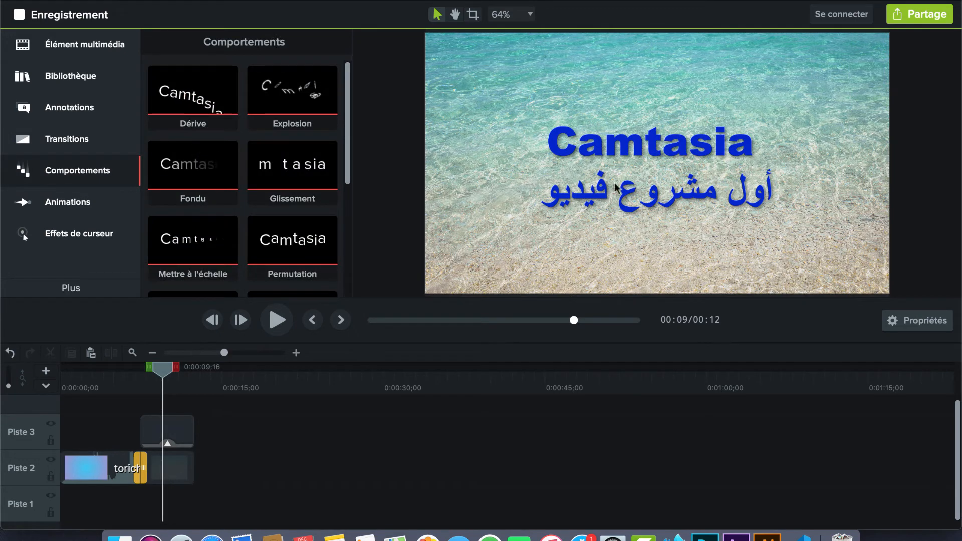
left_click(181, 429)
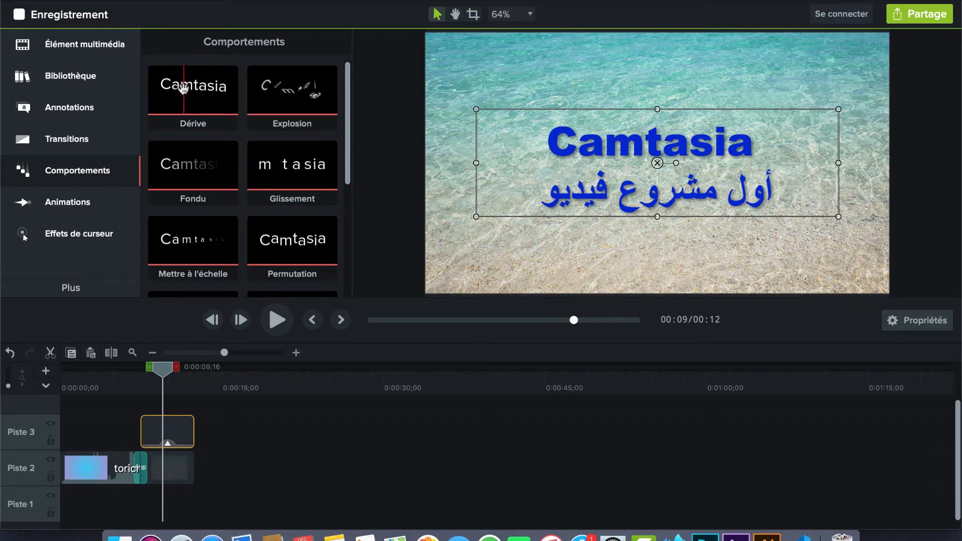
left_click_drag(183, 88, 167, 431)
left_click_drag(162, 370, 145, 382)
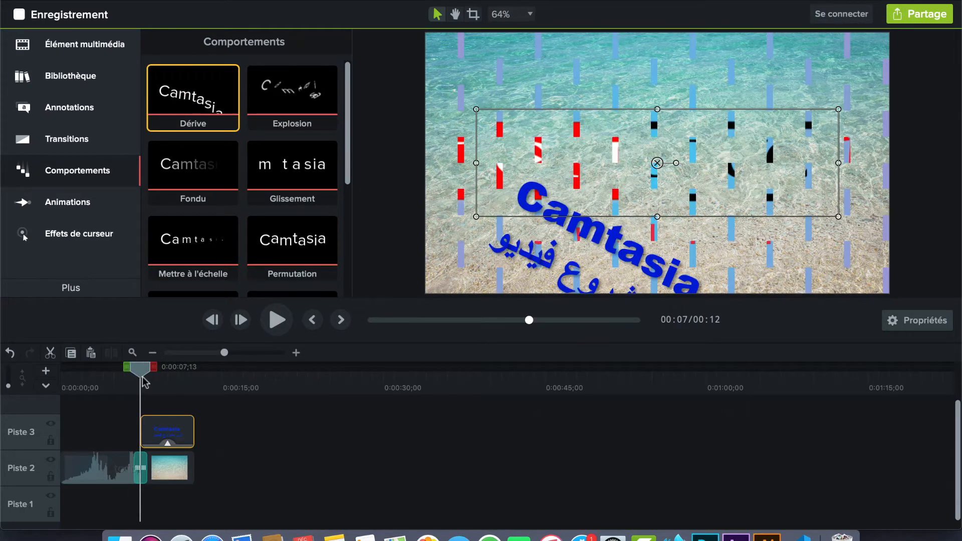
key("space")
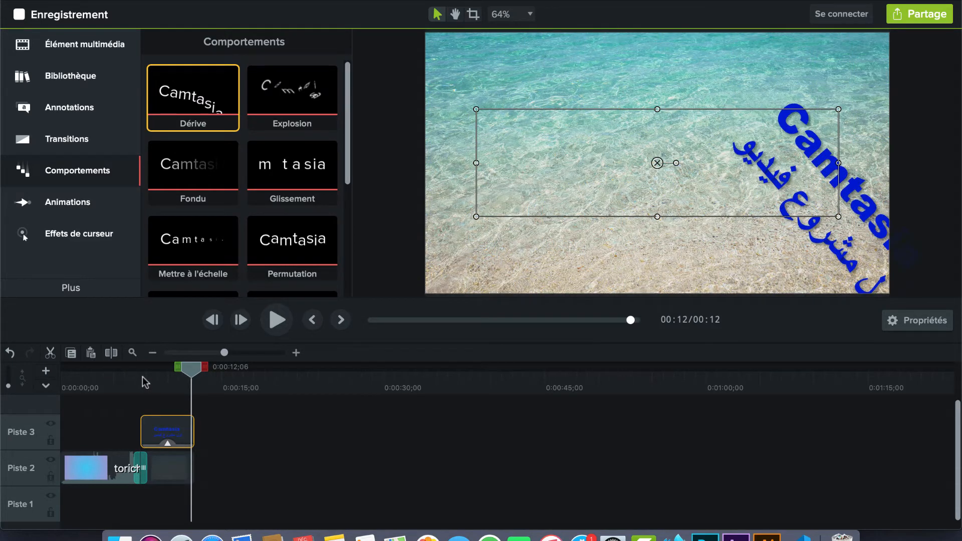
key("space")
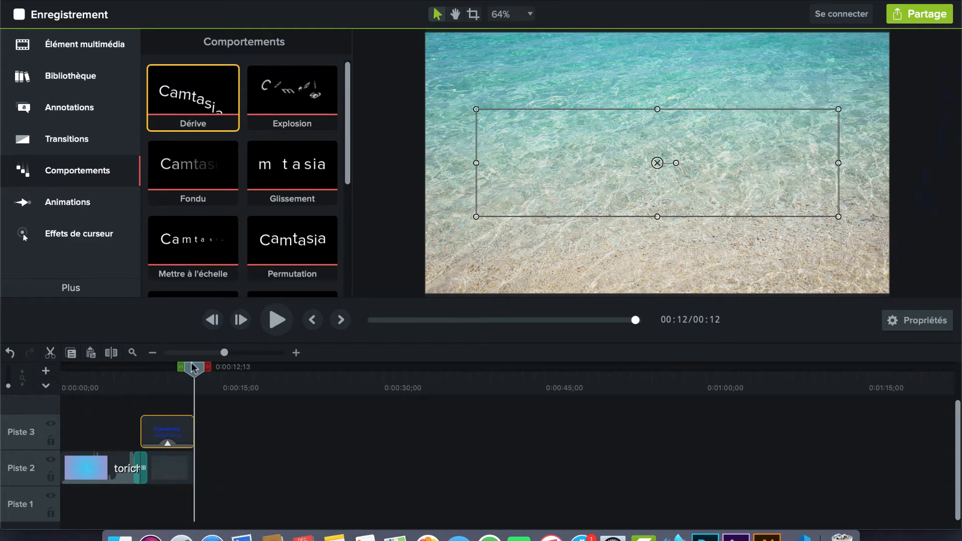
left_click_drag(200, 371, 144, 374)
key("space")
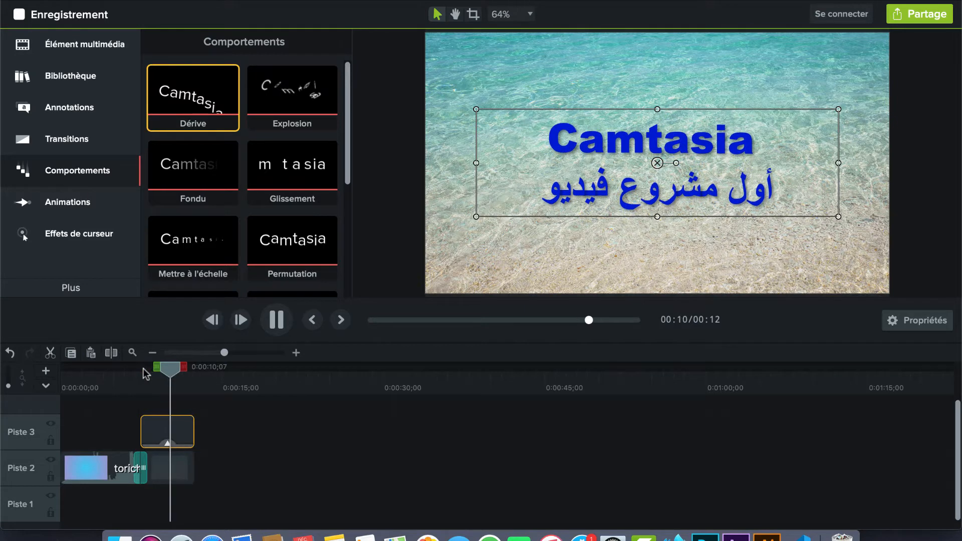
left_click(87, 368)
left_click_drag(86, 368, 138, 386)
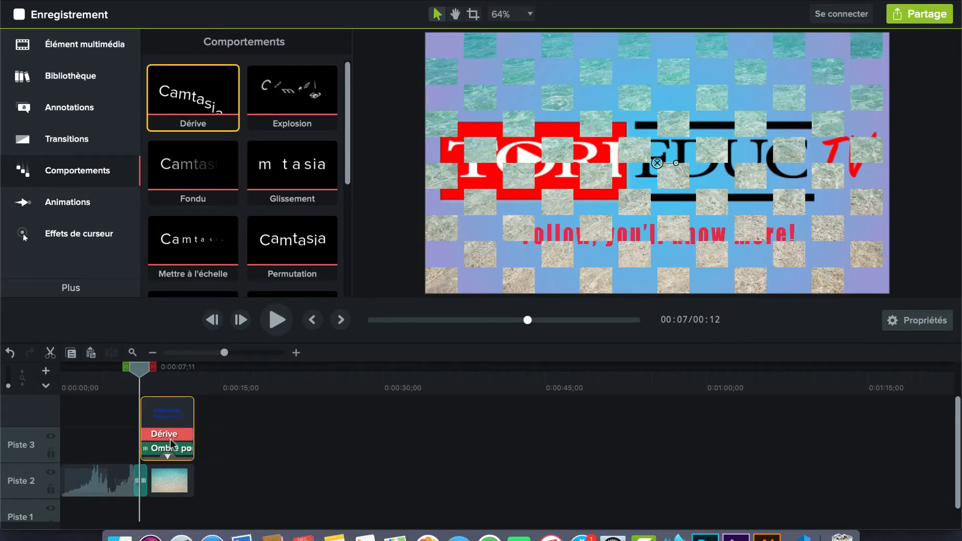
Remove the Dérive behavior and the drop-shadow effect from the title callout
right_click(169, 439)
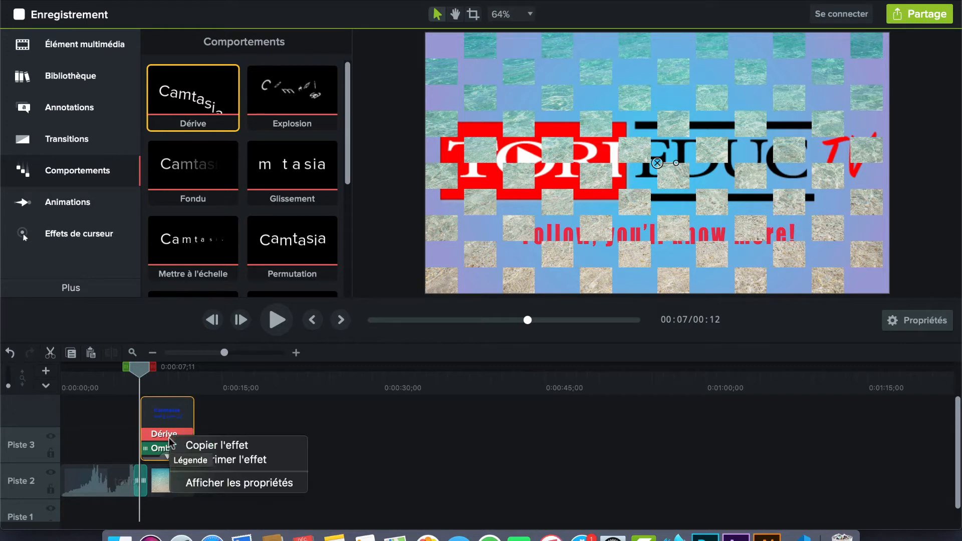
left_click(209, 461)
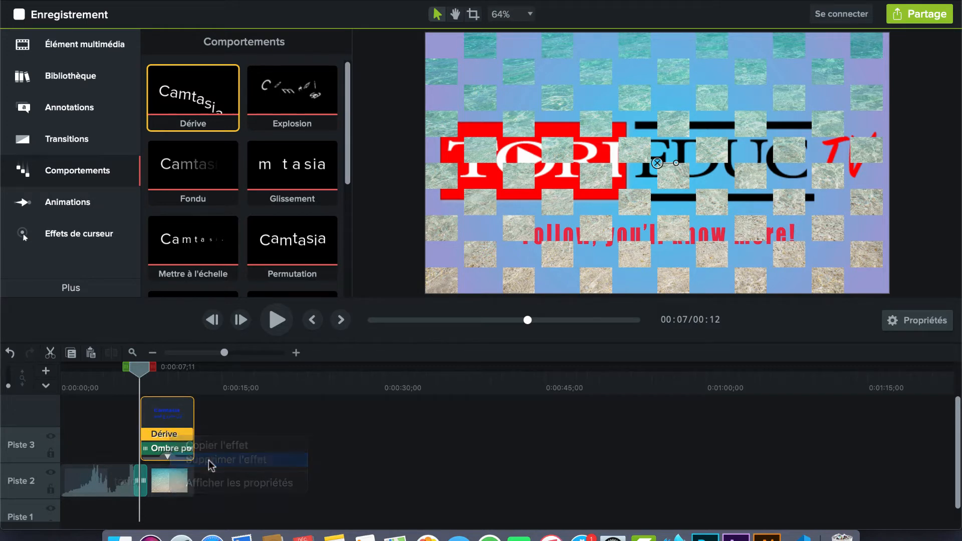
right_click(155, 453)
left_click(193, 472)
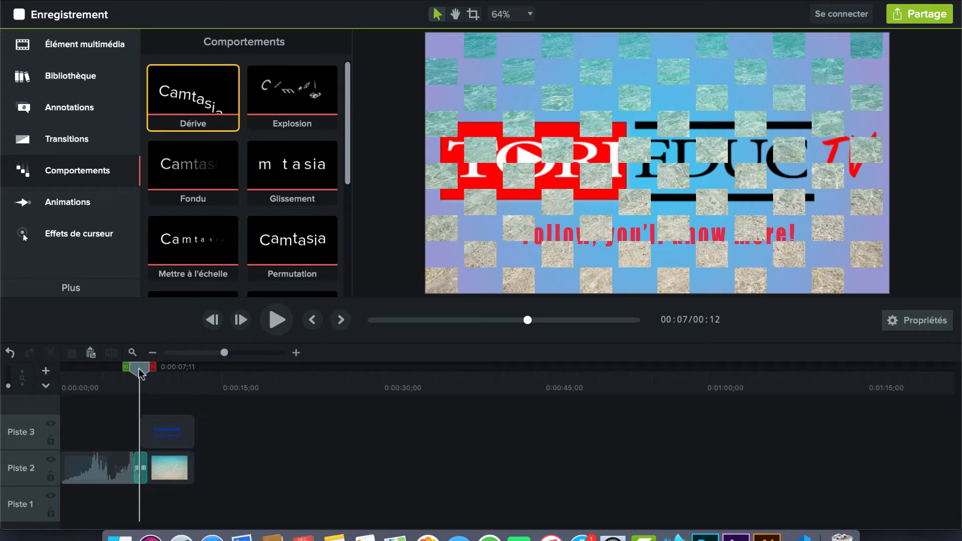
Apply the Fondu behavior to the title callout and play back the text animation
mouse_move(139, 374)
left_mouse_down()
mouse_move(171, 373)
mouse_move(158, 375)
left_mouse_up()
left_click(178, 426)
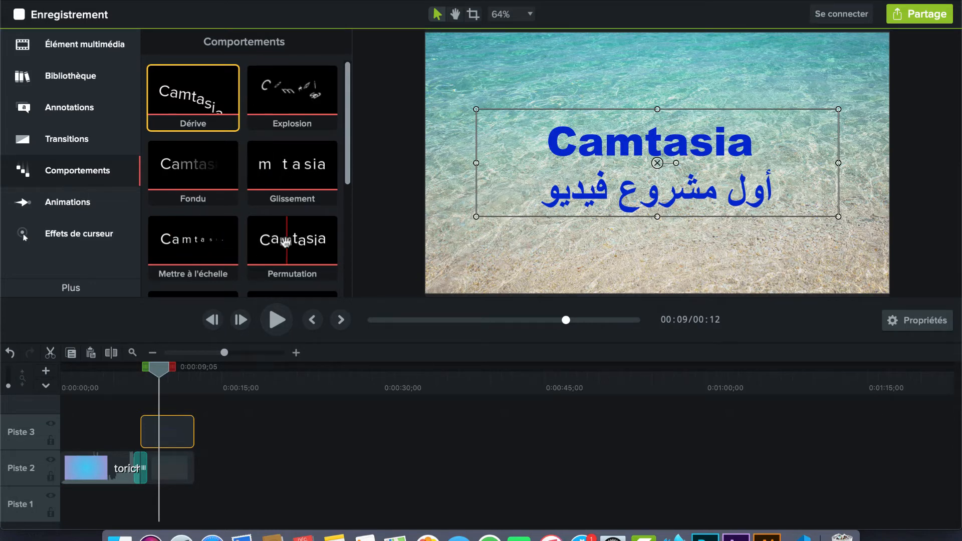
scroll(286, 242, "down", 1)
left_click_drag(190, 132, 165, 439)
left_click(136, 375)
key("space")
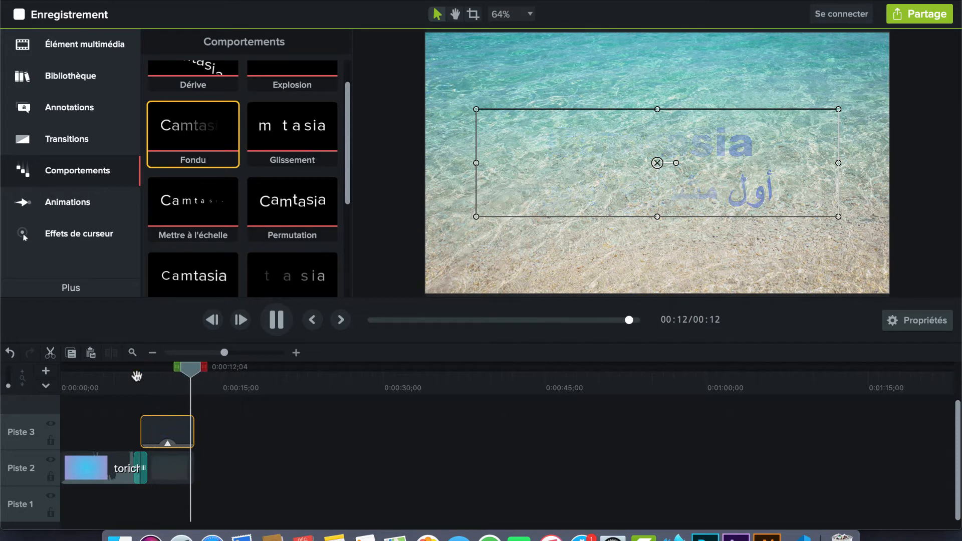
Group the title callout with the beach image beneath it on the timeline
left_click(65, 45)
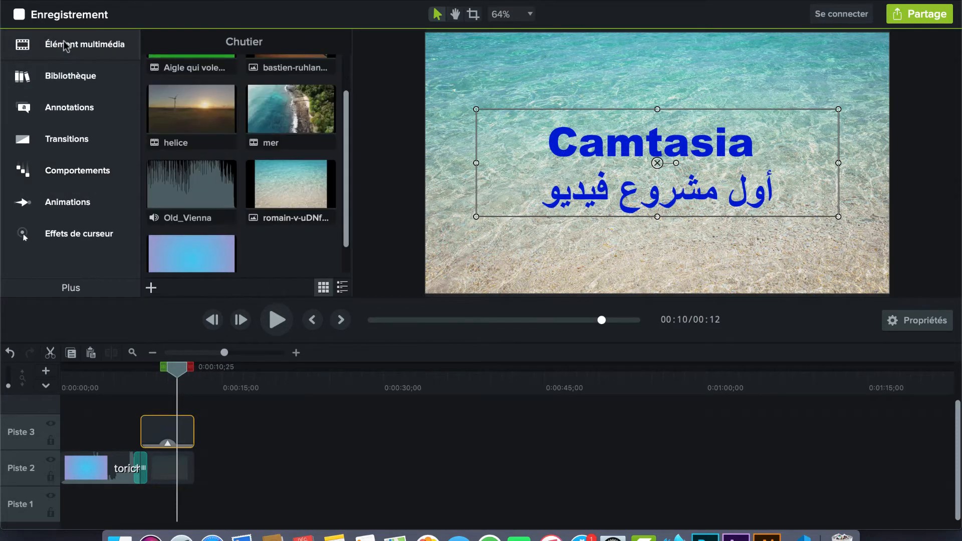
left_click_drag(176, 373, 152, 484)
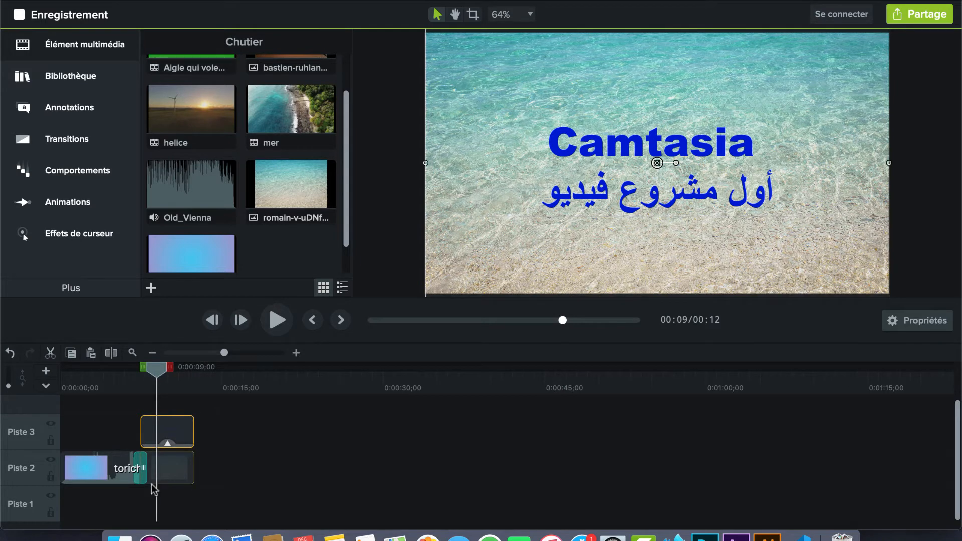
right_click(185, 434)
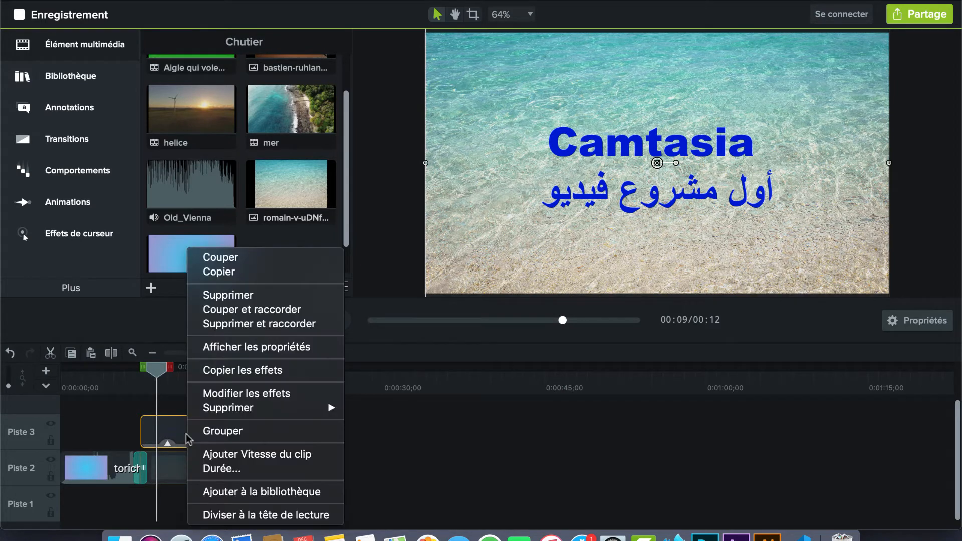
left_click(208, 430)
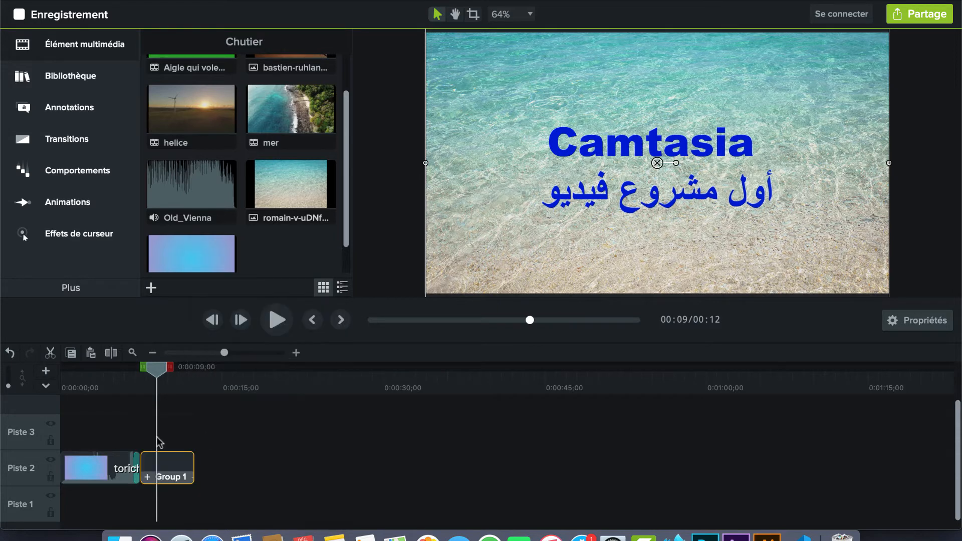
Place the helice clip right after the title group on Piste 2, followed directly by the mer clip
left_click_drag(157, 407, 173, 371)
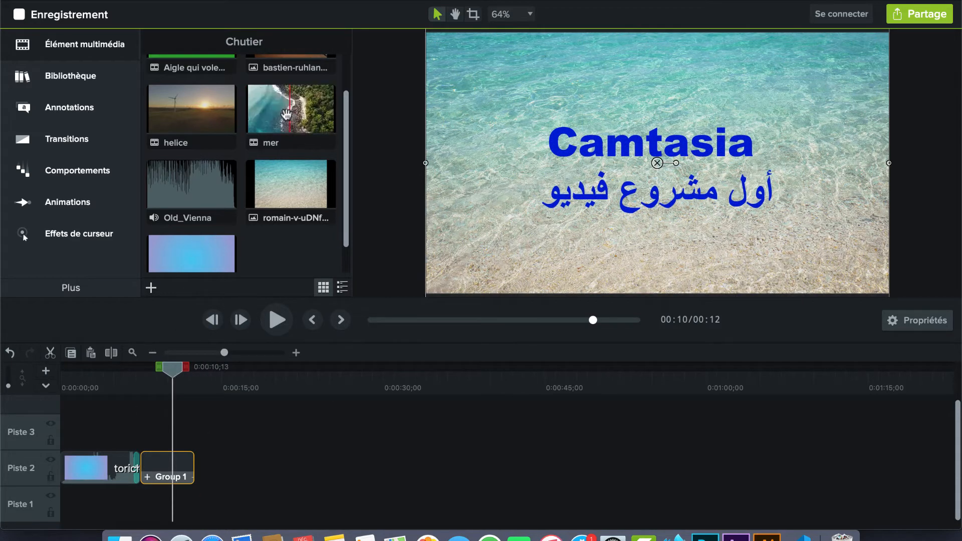
left_click_drag(204, 110, 196, 470)
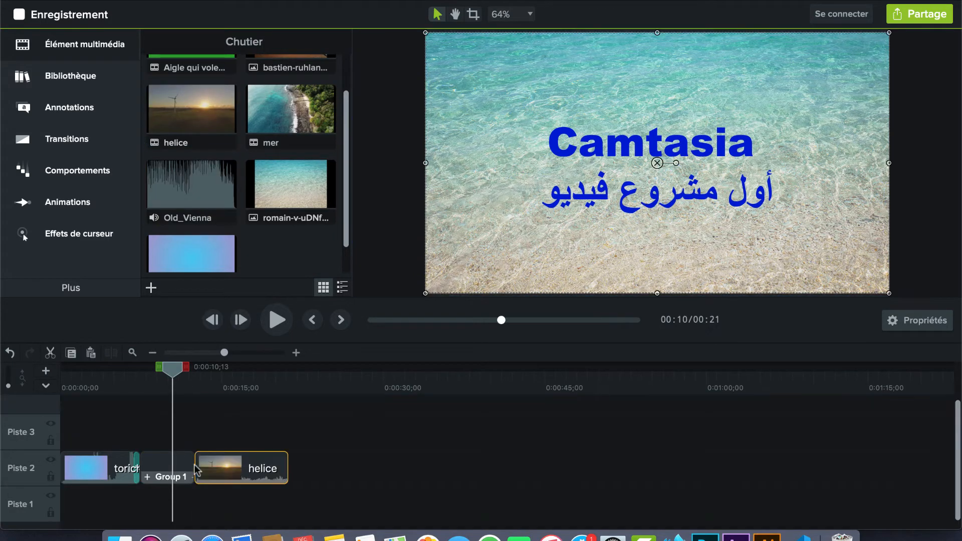
scroll(266, 195, "up", 3)
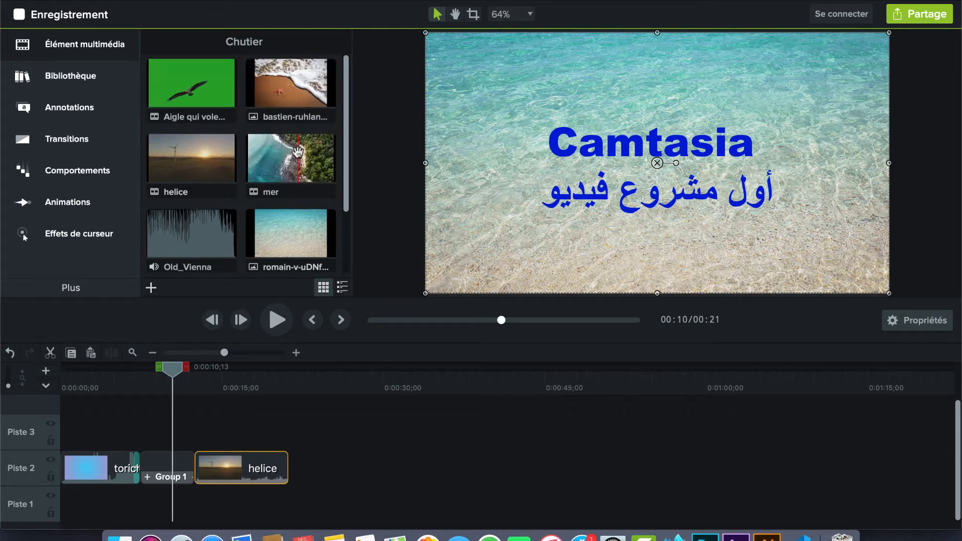
left_click_drag(288, 150, 299, 469)
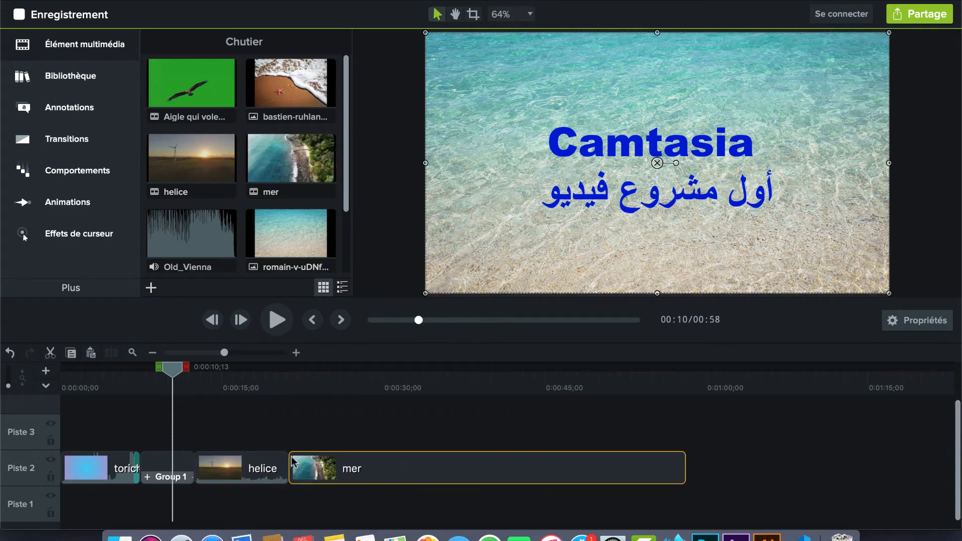
Separate the audio from the video in the helice clip and in the mer clip on Piste 2
left_click_drag(173, 371, 215, 377)
left_click(240, 470)
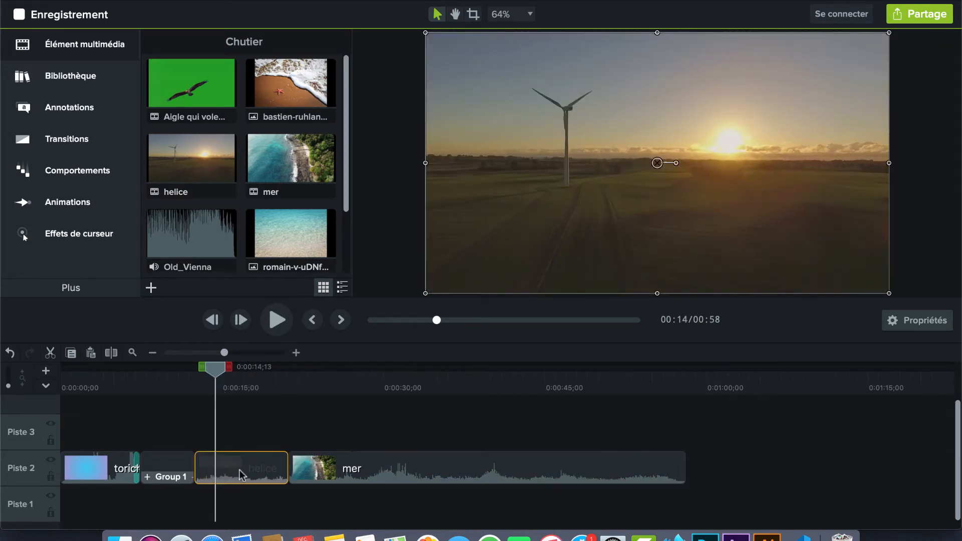
right_click(240, 470)
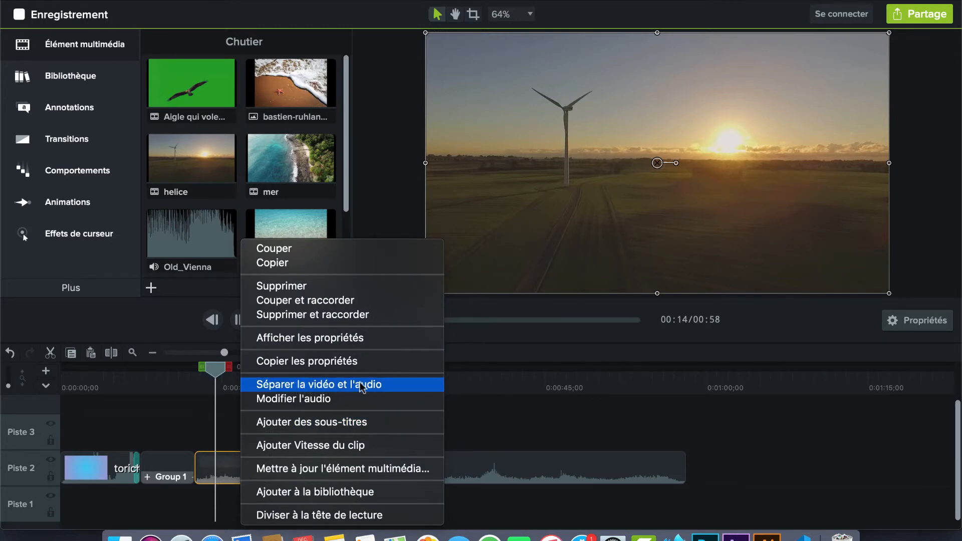
left_click(306, 385)
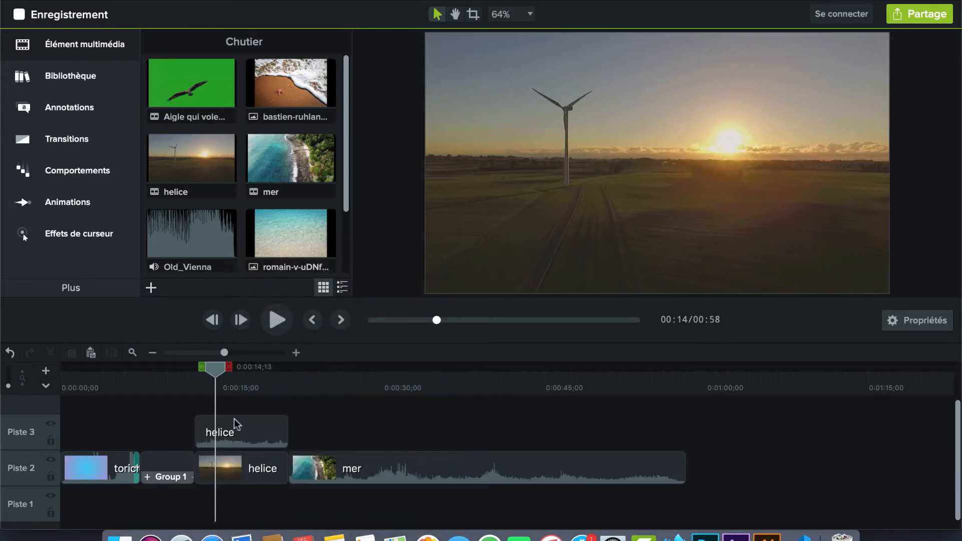
left_click_drag(217, 377, 368, 376)
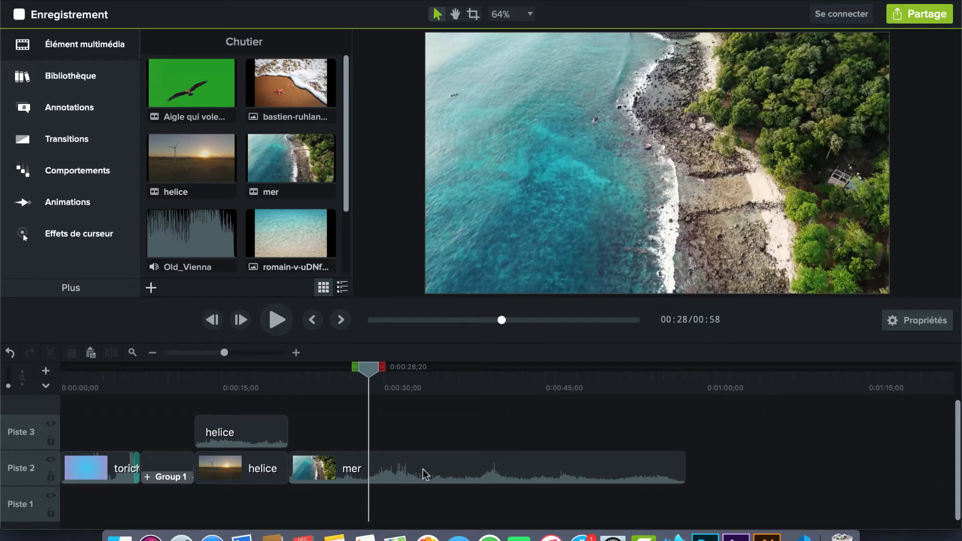
right_click(366, 471)
left_click(456, 385)
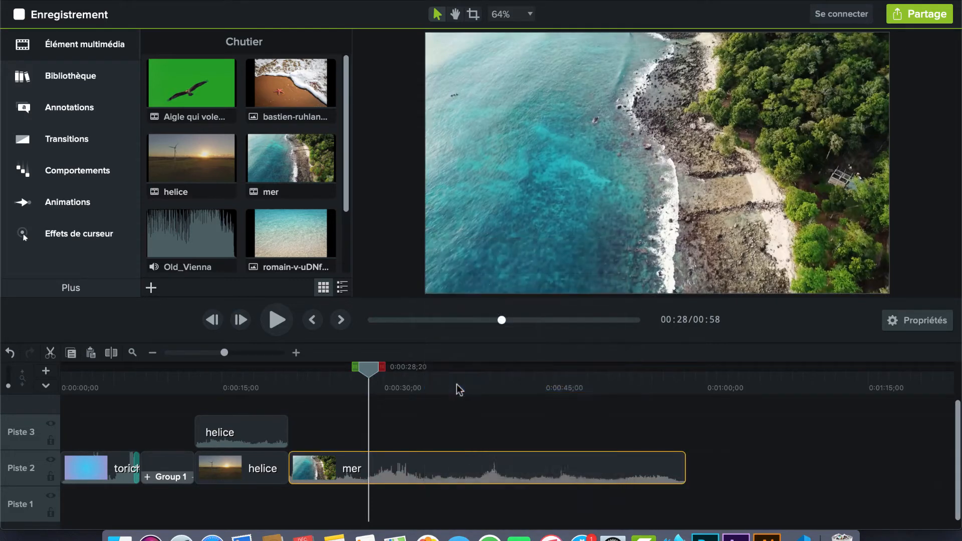
Delete the detached helice and mer audio clips from Piste 3
left_click(240, 442)
key("Delete")
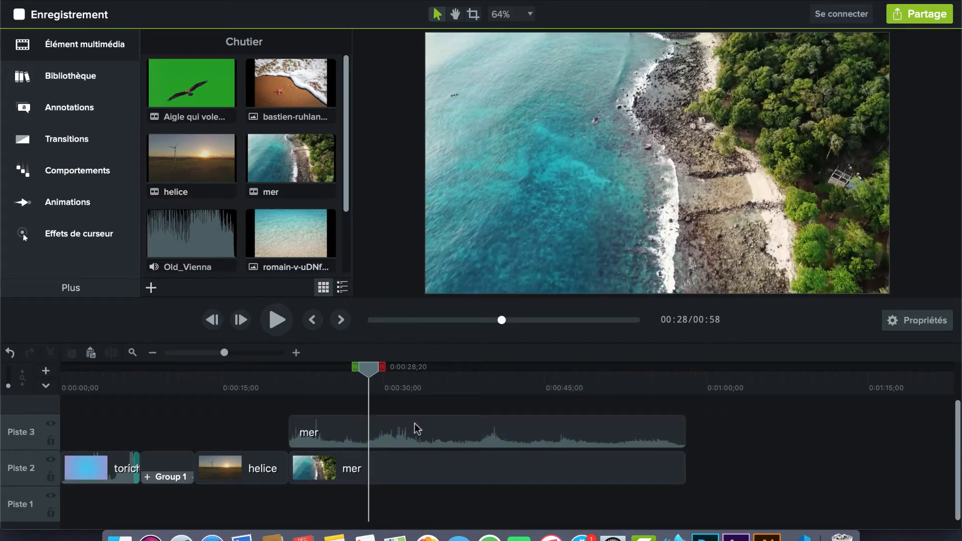
right_click(416, 429)
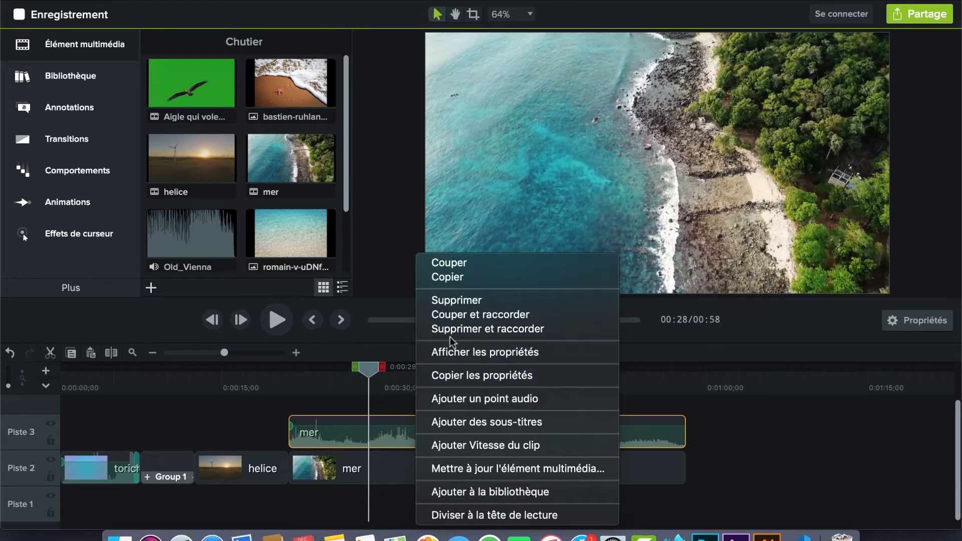
left_click(454, 301)
Place the Old_Vienna music on Piste 1, starting where the title group begins
left_click_drag(368, 369, 438, 420)
scroll(235, 206, "down", 3)
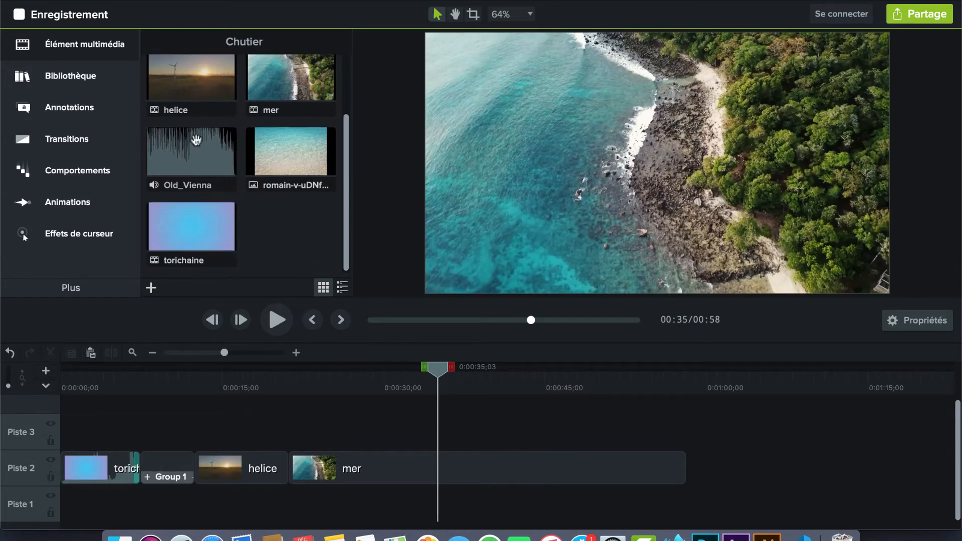
left_click_drag(194, 160, 144, 503)
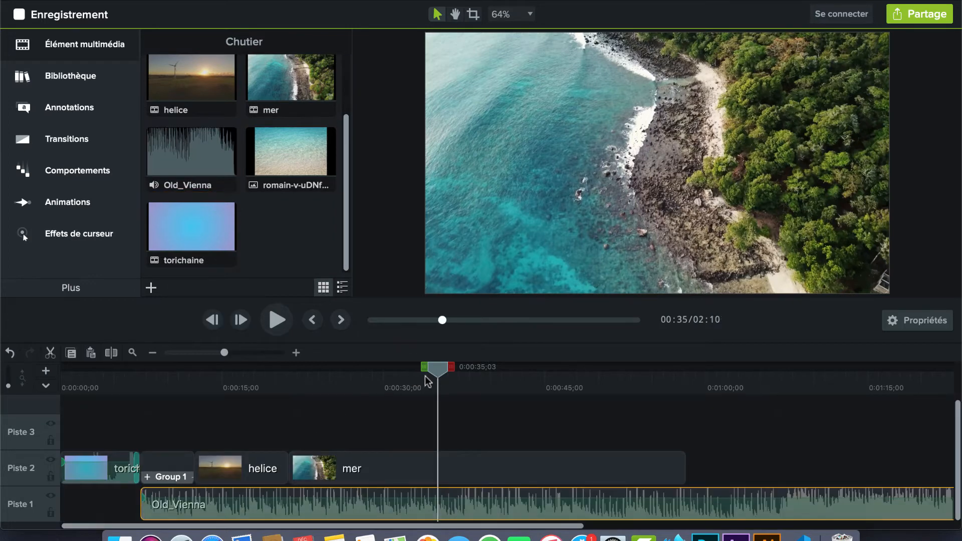
Split the Old_Vienna music at the end of the mer clip and delete the excess part
left_click_drag(439, 376, 663, 494)
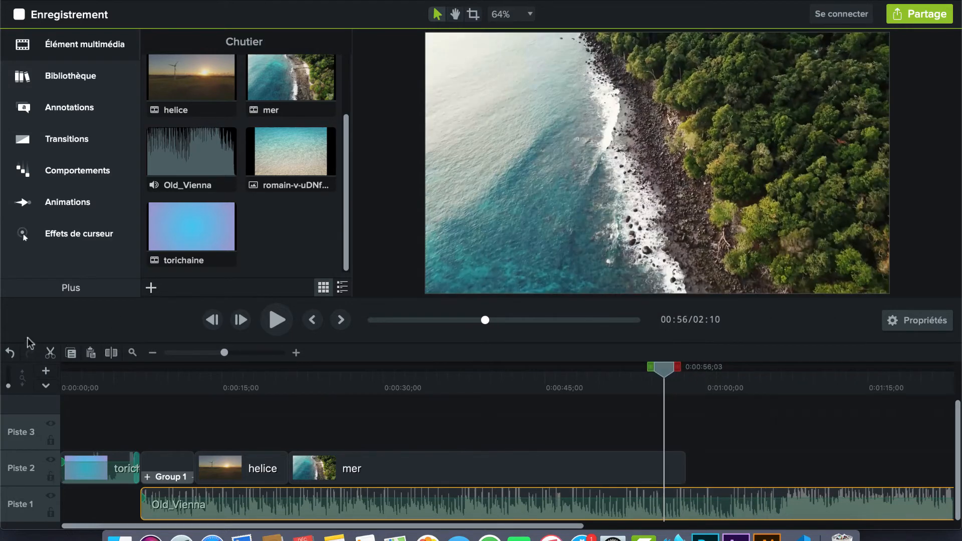
left_click_drag(224, 353, 234, 376)
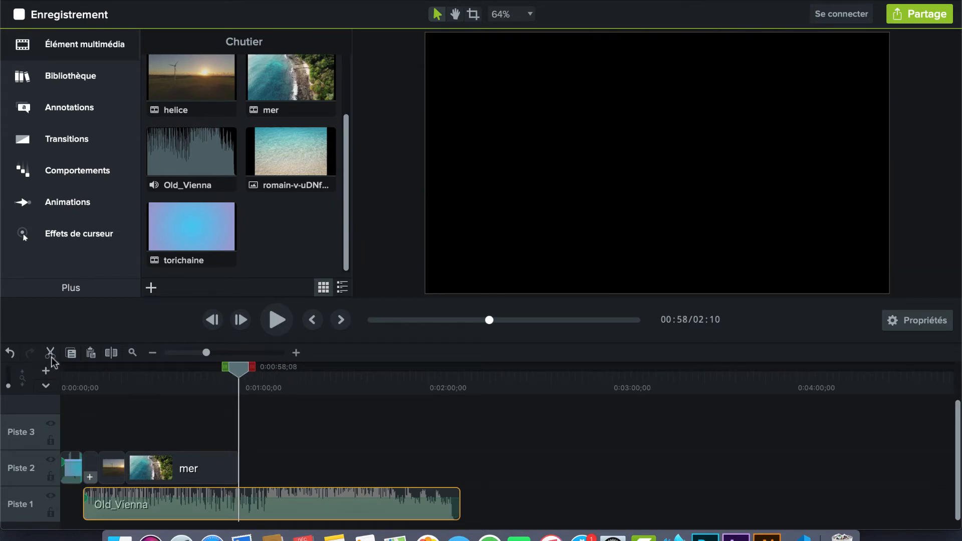
left_click(111, 352)
key("Delete")
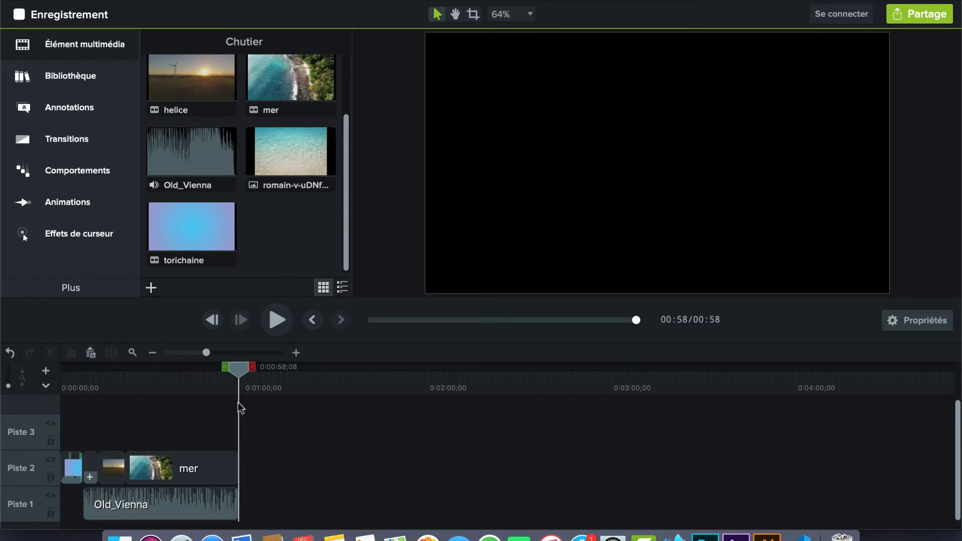
Add the Fondu à l'approche and Fondu en sortie audio effects to the Old_Vienna music and lengthen both fades
left_click_drag(238, 409, 56, 396)
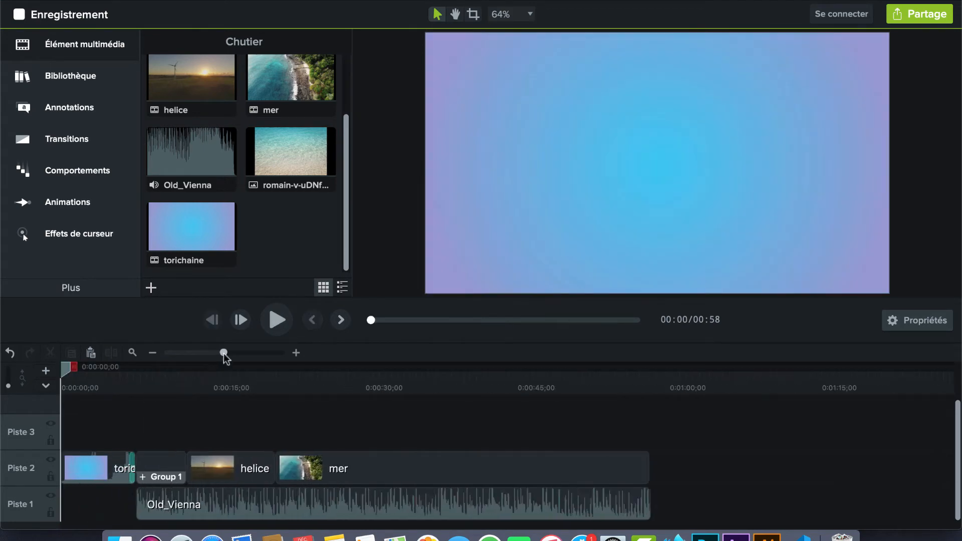
left_click_drag(224, 353, 225, 352)
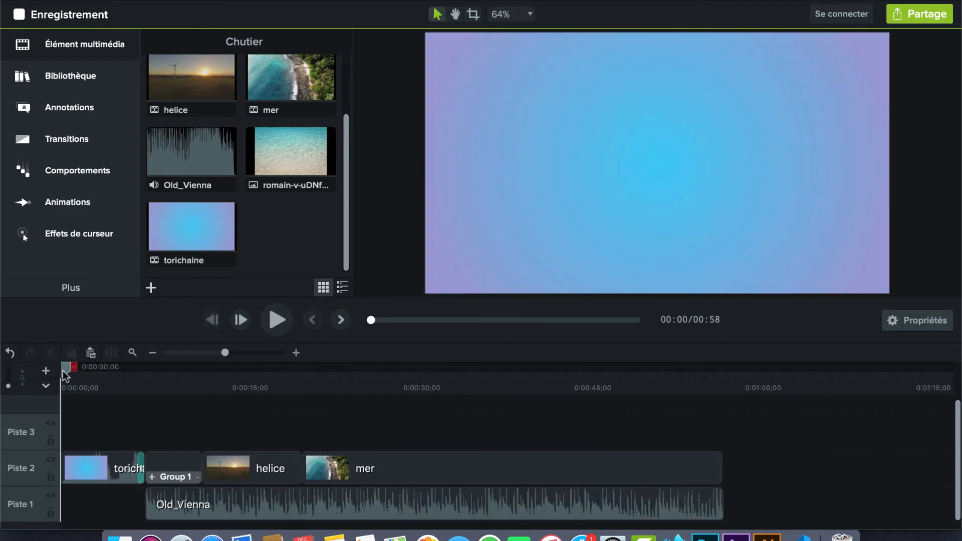
left_click_drag(75, 388, 713, 460)
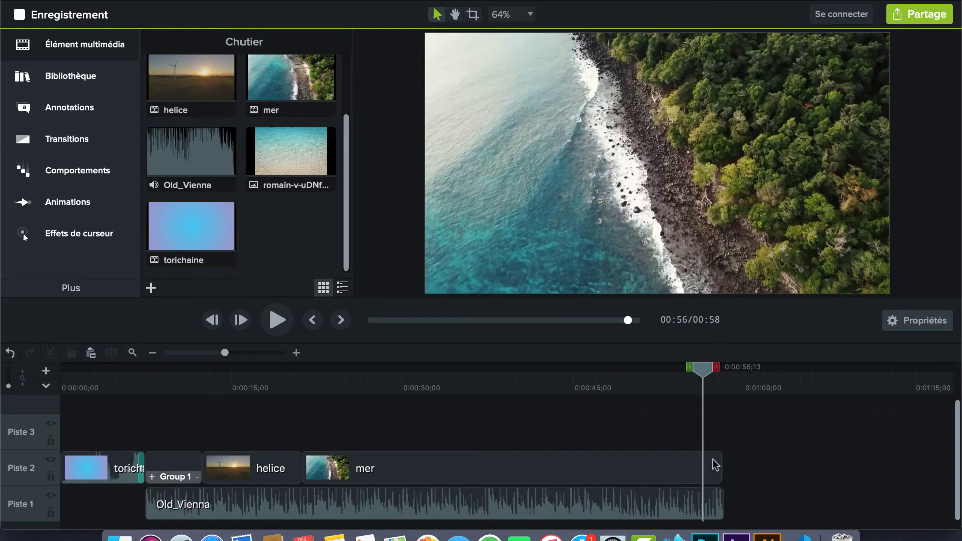
key("space")
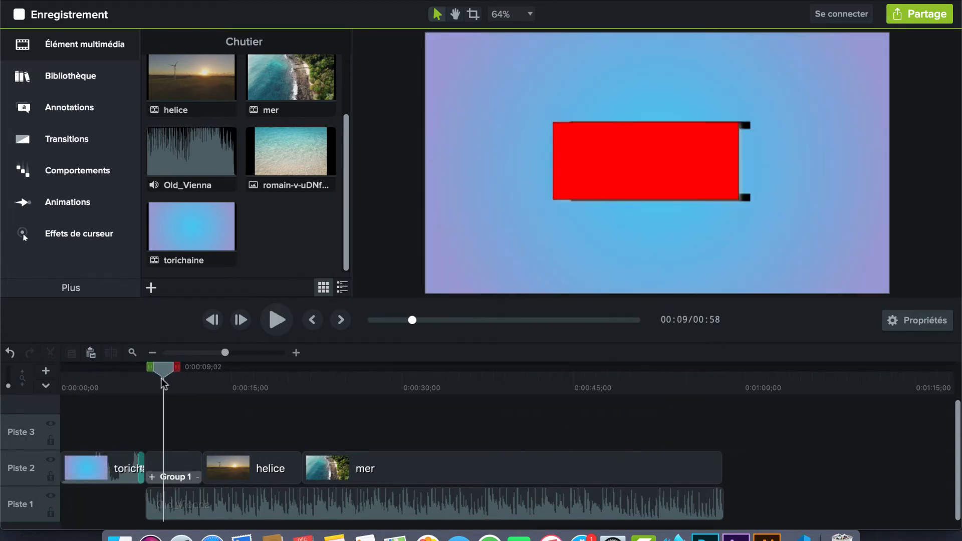
left_click(82, 290)
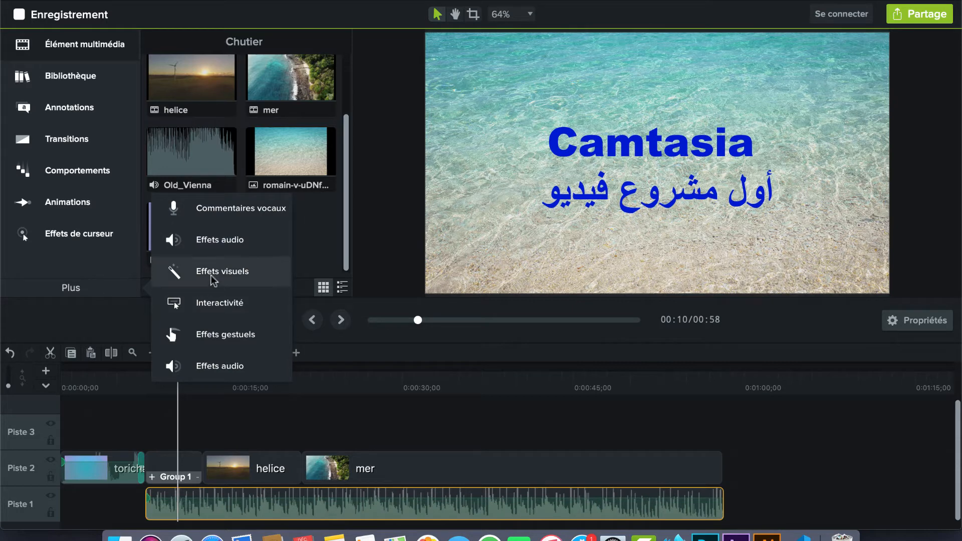
left_click(215, 241)
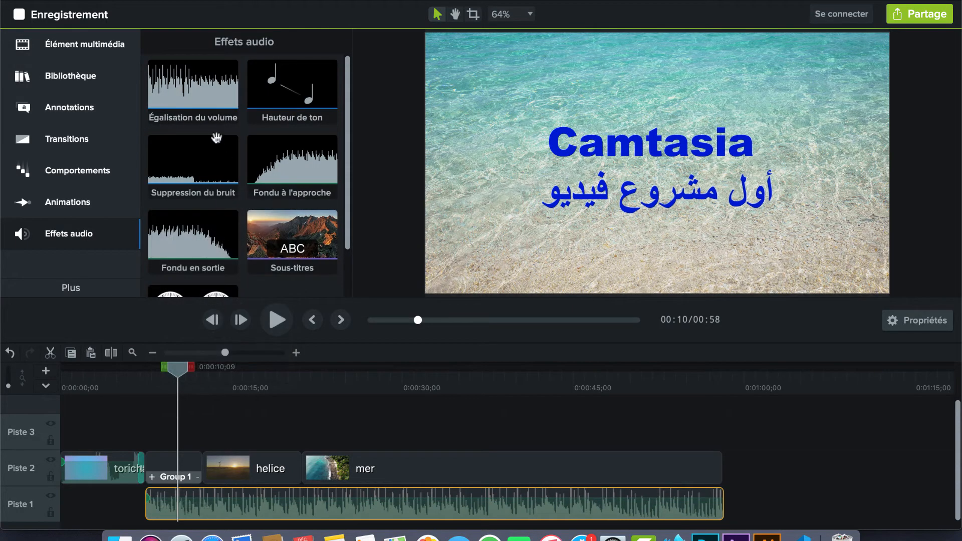
scroll(200, 165, "down", 1)
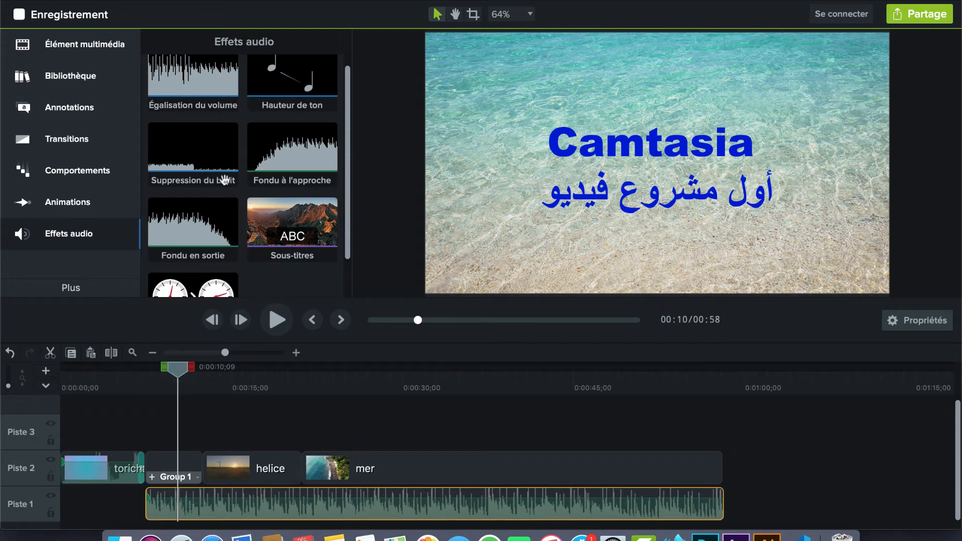
scroll(251, 216, "down", 1)
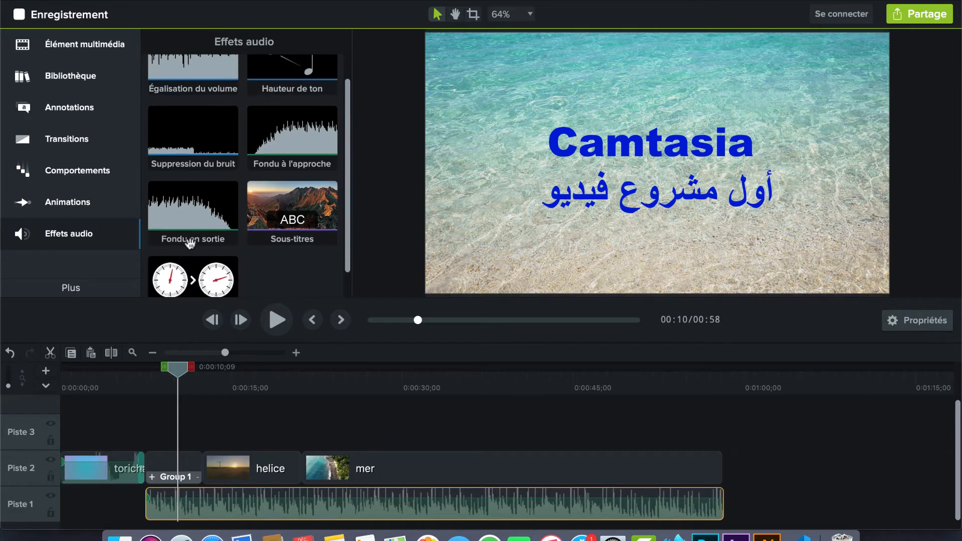
mouse_move(291, 141)
left_mouse_down()
mouse_move(197, 301)
mouse_move(161, 440)
mouse_move(188, 524)
left_mouse_up()
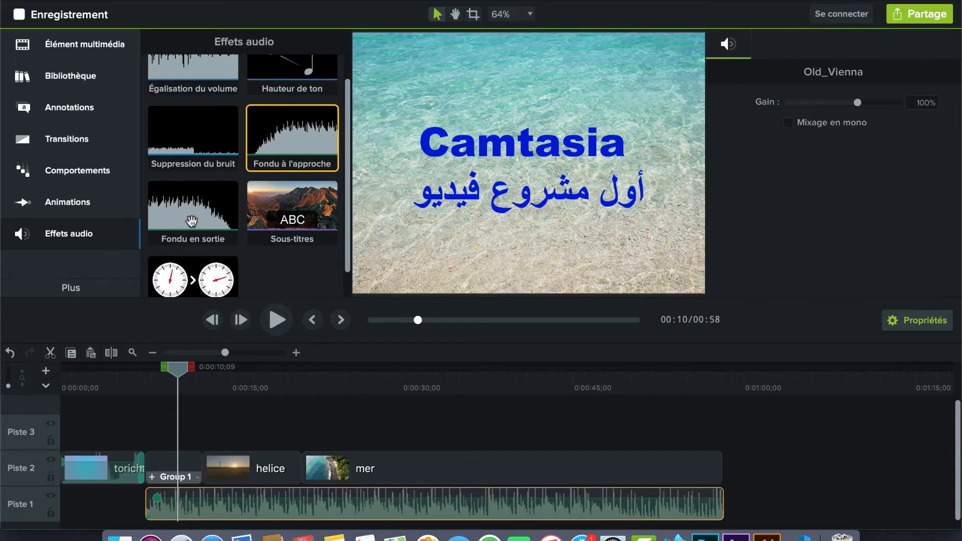
mouse_move(193, 213)
left_mouse_down()
mouse_move(528, 444)
mouse_move(594, 516)
left_mouse_up()
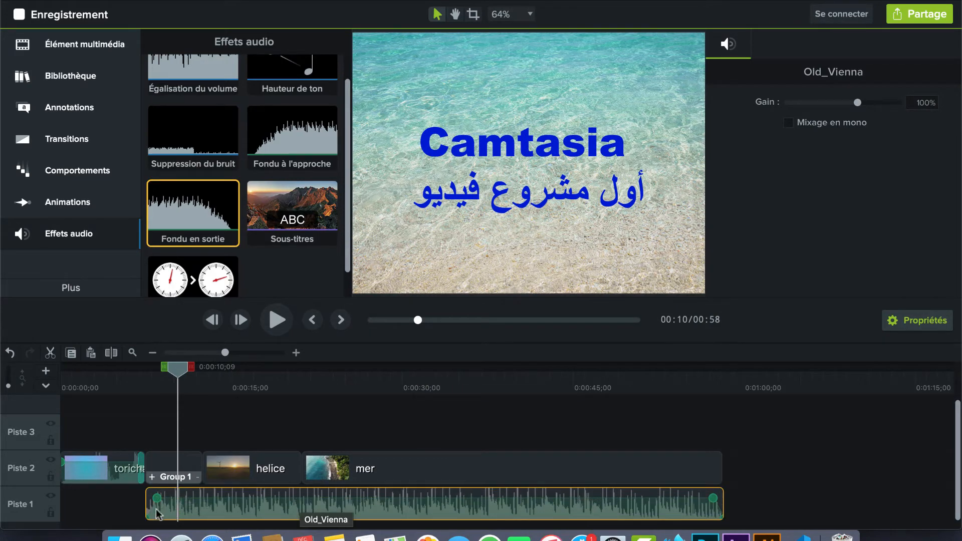
left_click_drag(157, 499, 647, 498)
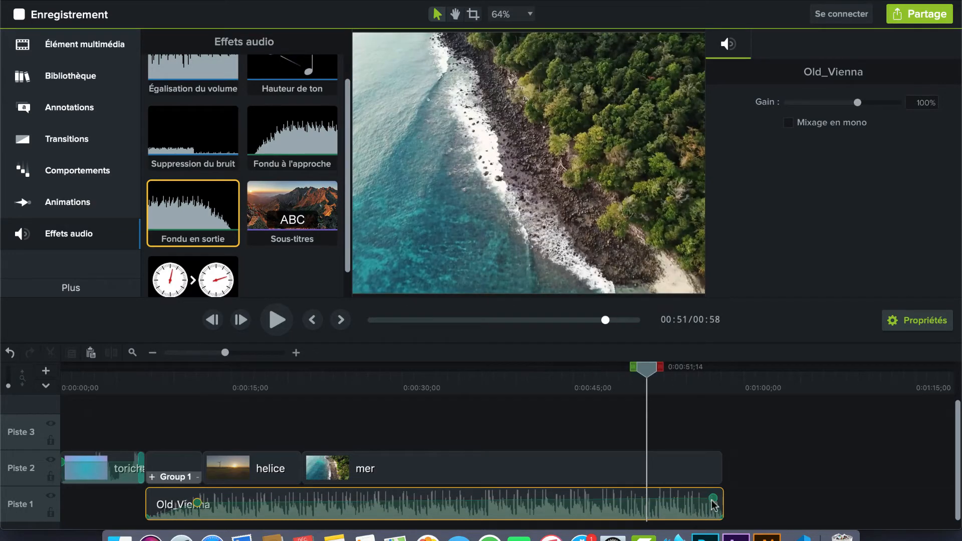
left_click_drag(708, 501, 684, 503)
Add the Effacement graduel transition between the title group and helice, and the Étirer transition between helice and mer
left_click_drag(75, 373, 205, 468)
left_click(75, 146)
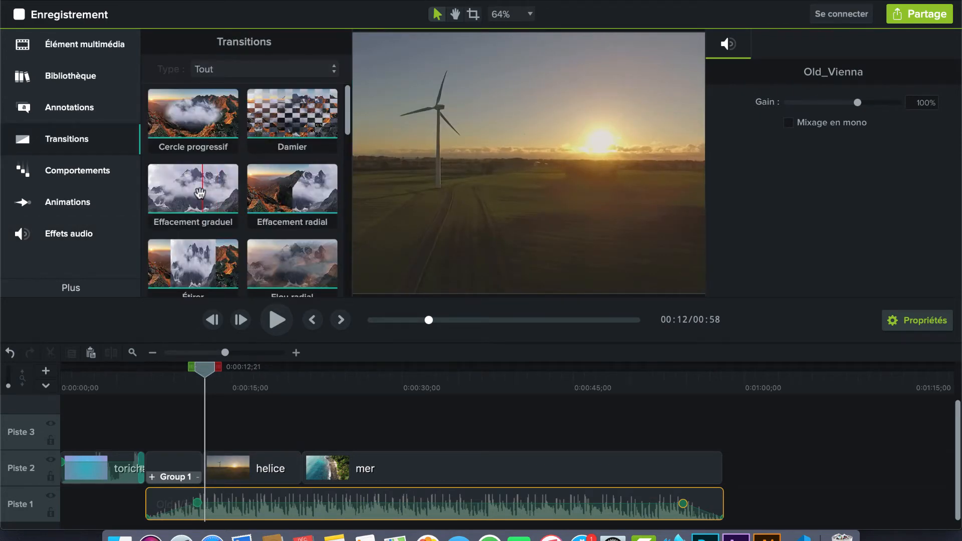
left_click_drag(201, 189, 216, 501)
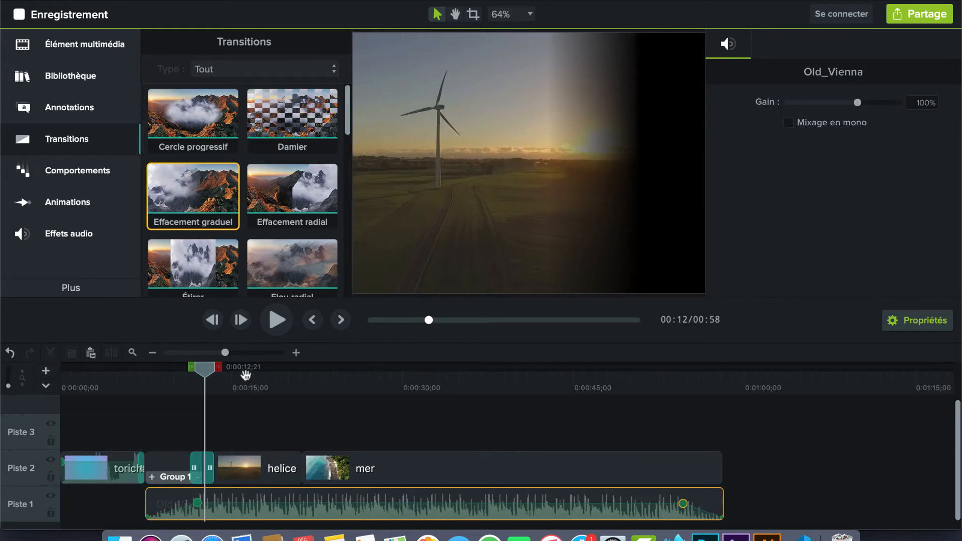
left_click_drag(207, 373, 302, 373)
left_click_drag(193, 265, 303, 470)
Play back the transitions before and after the helice clip
left_click_drag(302, 370, 188, 375)
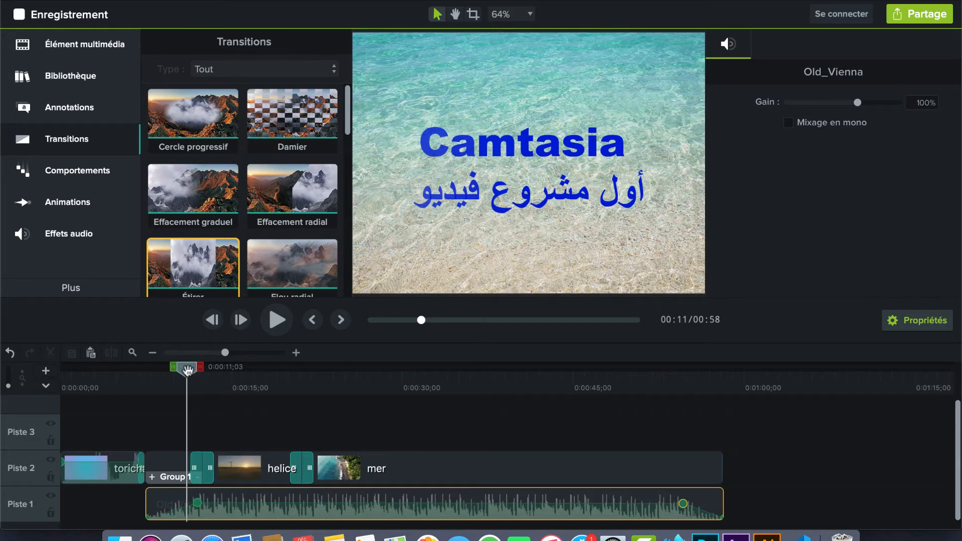
key("space")
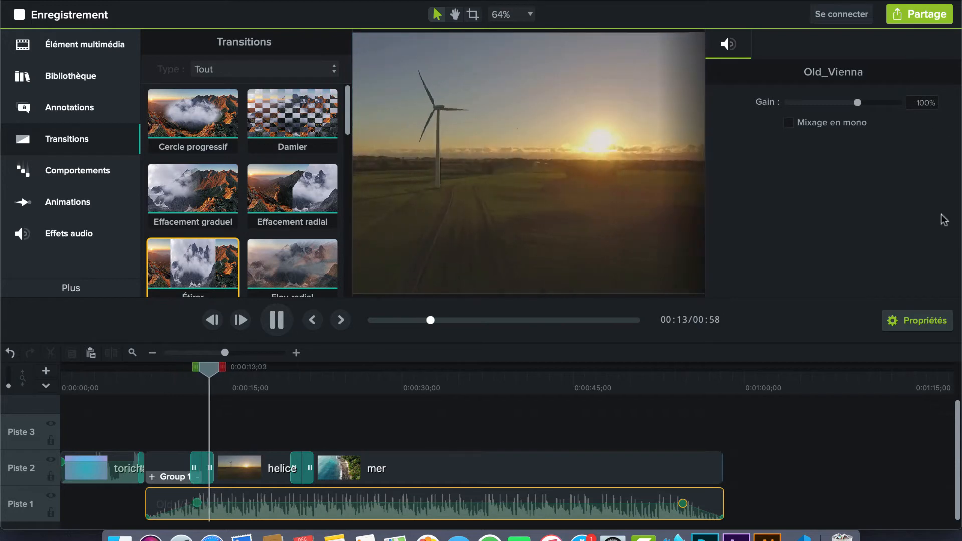
left_click_drag(214, 367, 279, 371)
key("space")
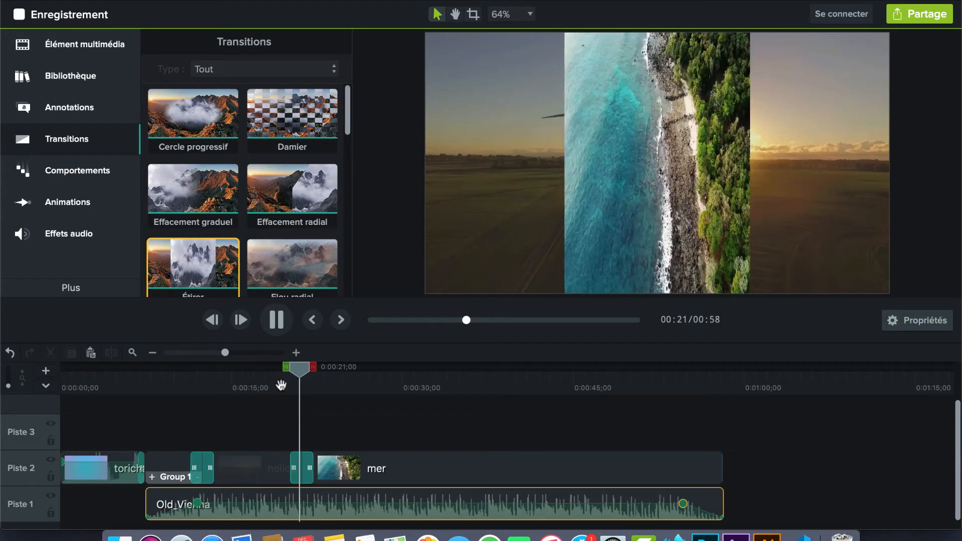
left_click(340, 370)
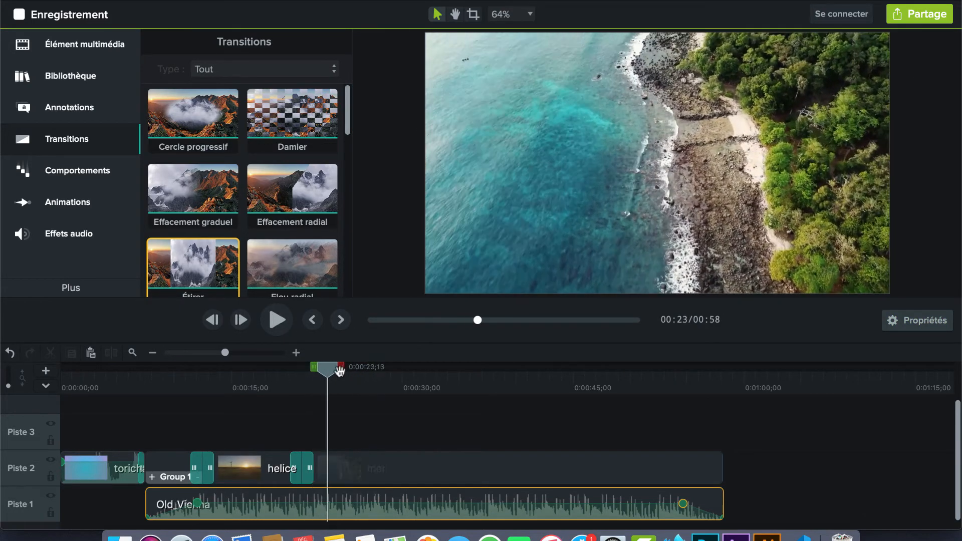
Shorten the Étirer transition between helice and mer and the Effacement graduel transition before helice
left_click_drag(328, 370, 301, 370)
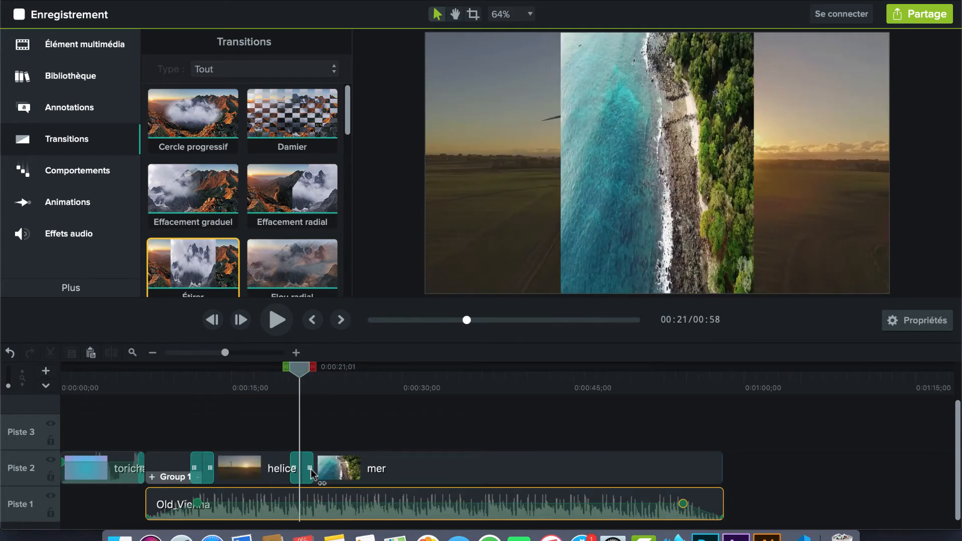
mouse_move(311, 471)
left_mouse_down()
mouse_move(343, 470)
mouse_move(305, 469)
left_mouse_up()
left_click(209, 469)
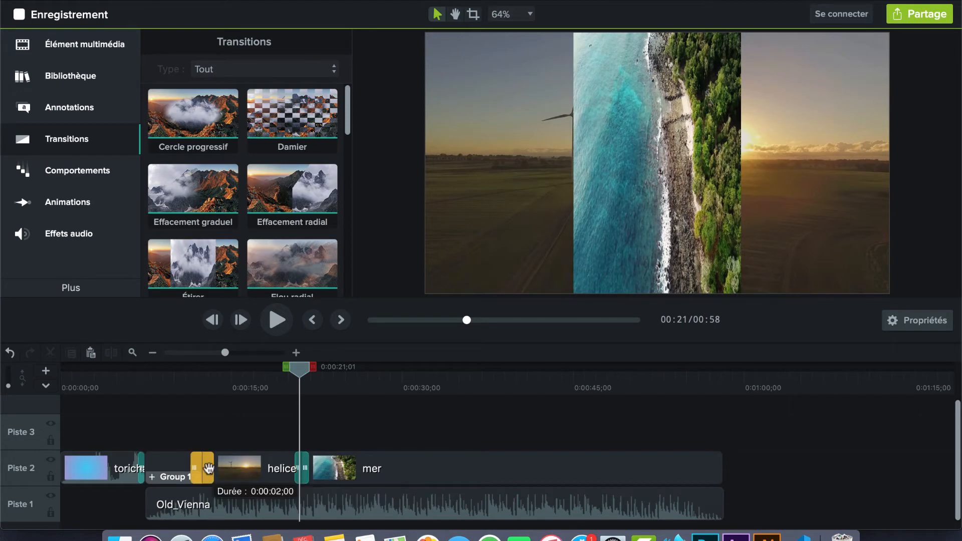
Cut a section of about 7 seconds, ending at 0:00:43;27, out of the mer clip and the Old_Vienna music
left_click_drag(299, 416, 504, 418)
left_click_drag(508, 376, 488, 385)
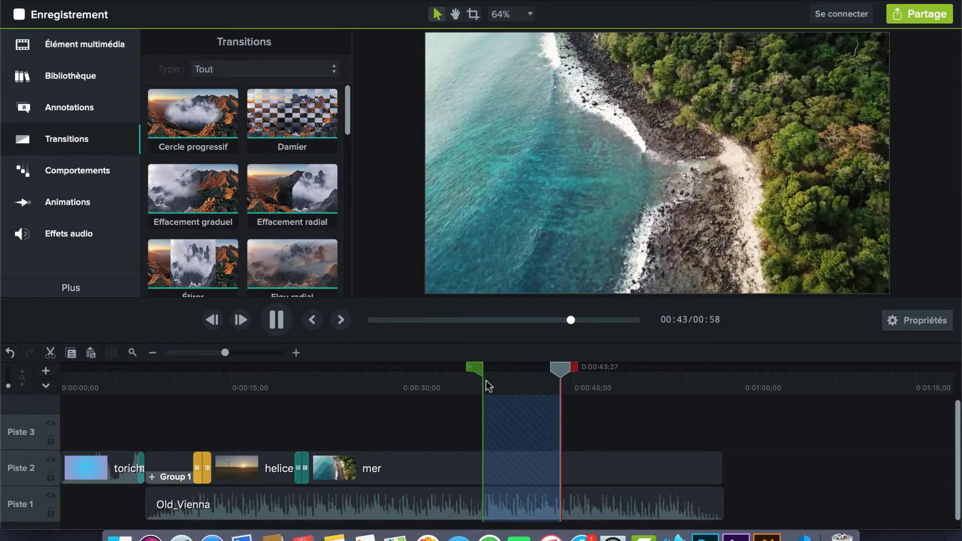
key("space")
left_click_drag(485, 387, 525, 375)
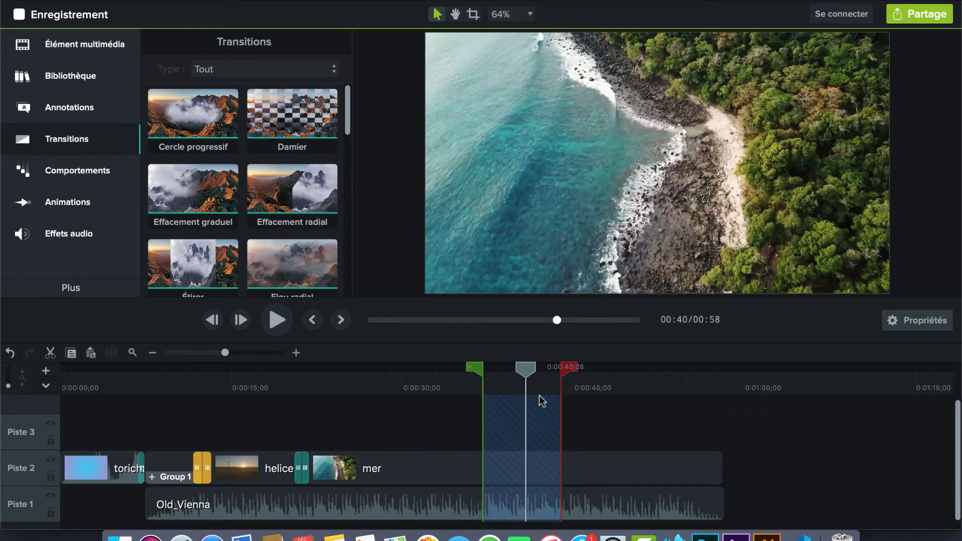
left_click(50, 353)
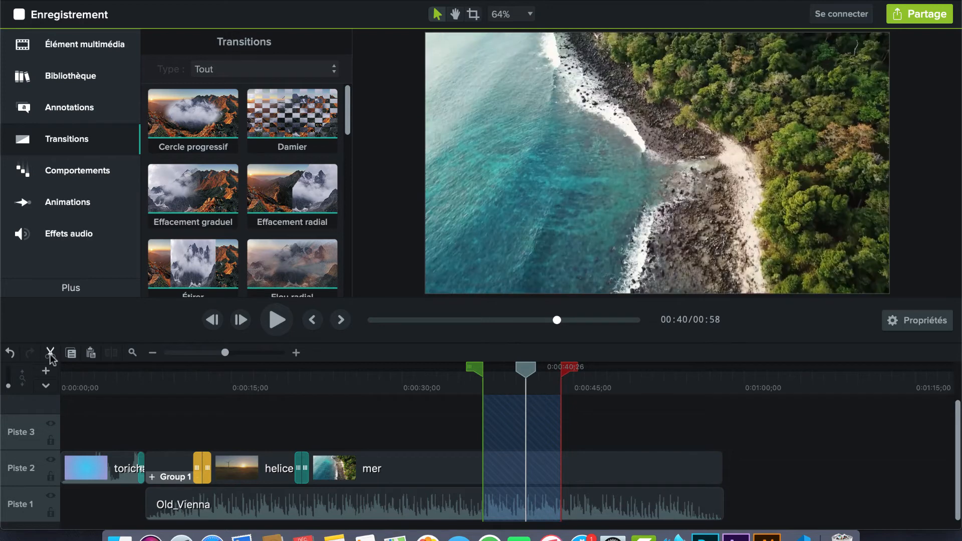
left_click(515, 381)
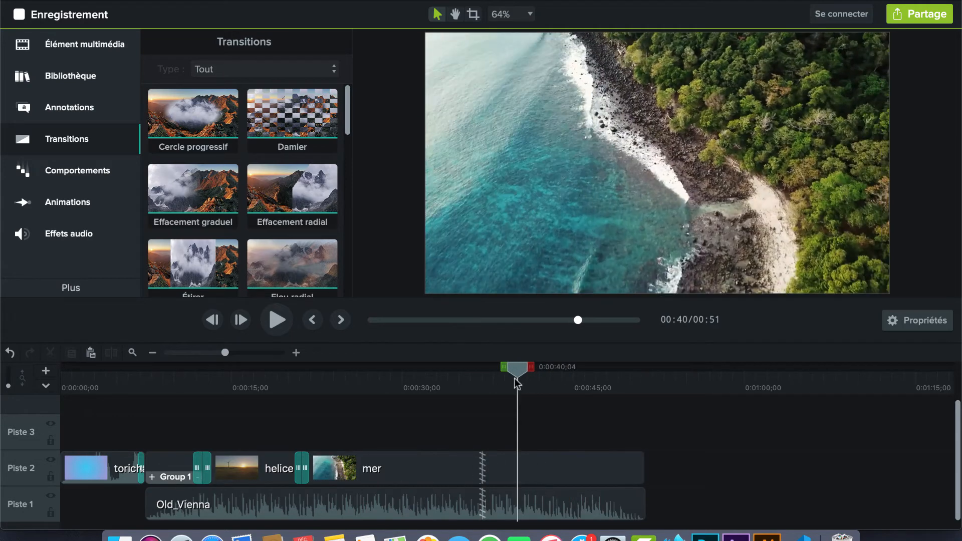
Cut the section from 0:00:41;27 to 0:00:46;09 out of the mer clip and the Old_Vienna music
left_click(535, 371)
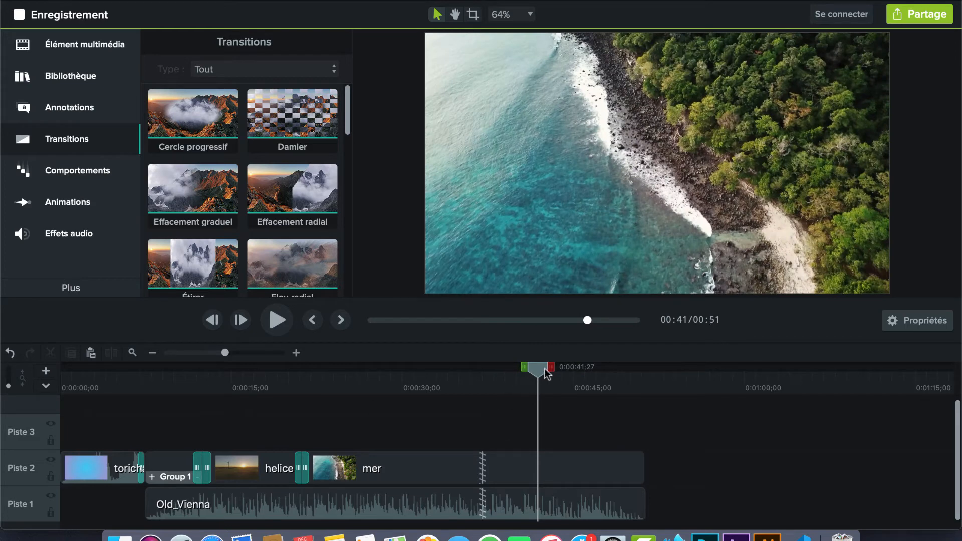
left_click_drag(551, 371, 602, 386)
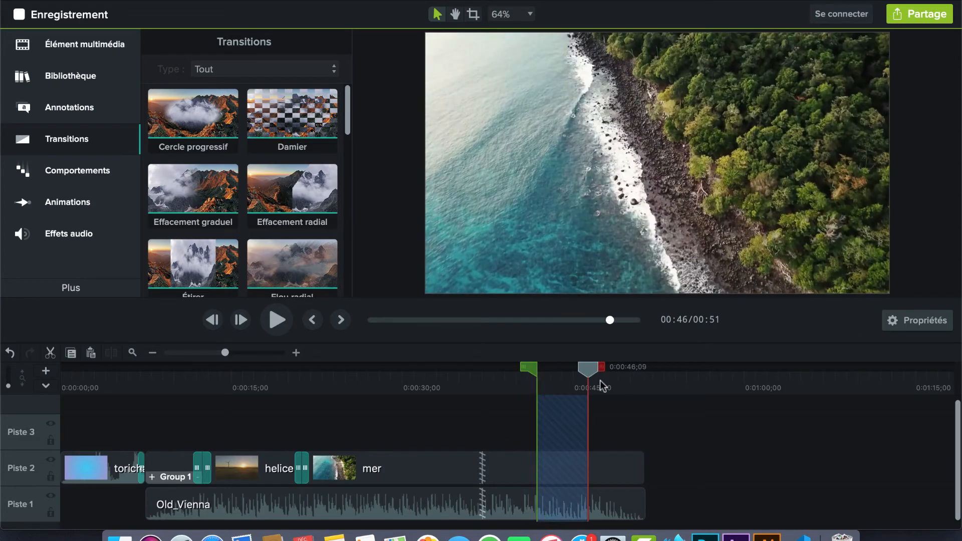
left_click(50, 354)
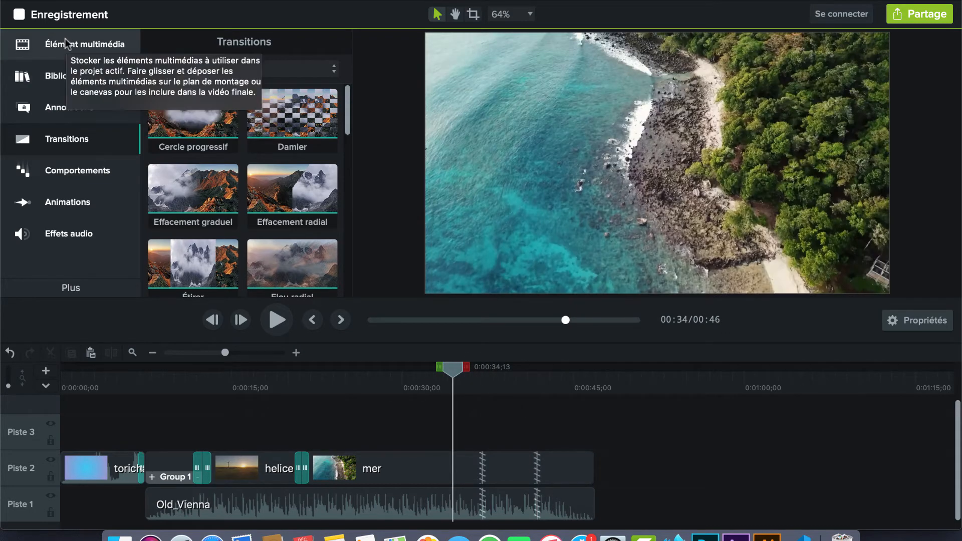
Place the Aigle qui vole green-screen clip on Piste 3, starting above the beginning of the mer clip
left_click(66, 41)
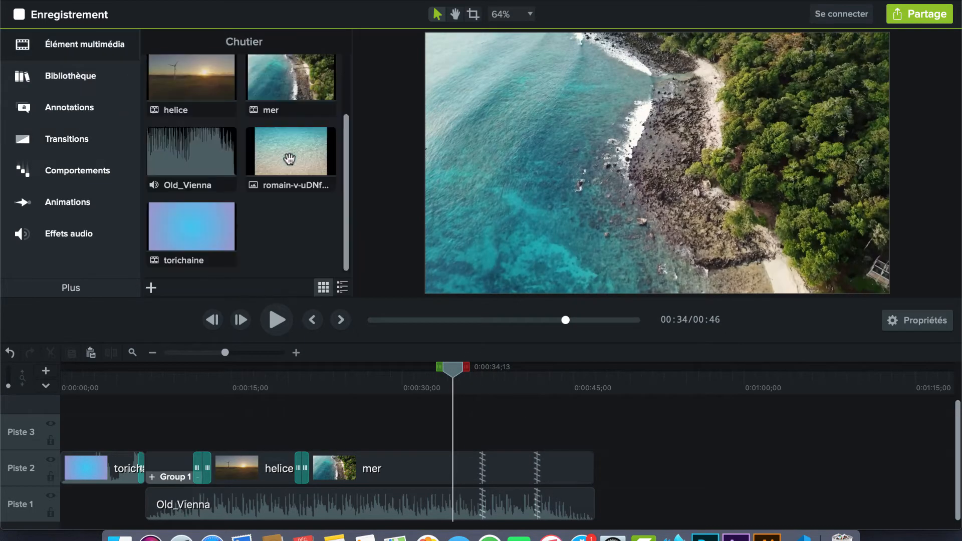
scroll(278, 185, "up", 3)
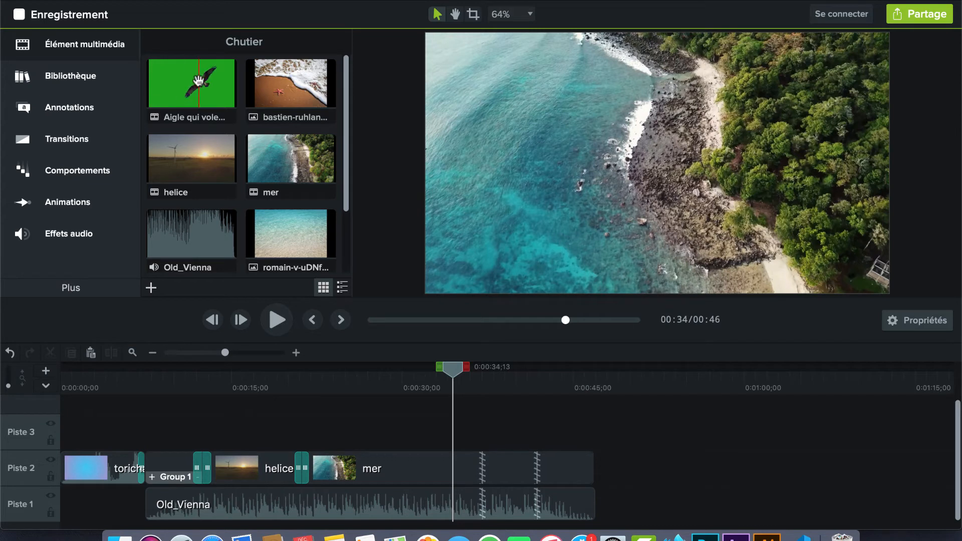
left_click_drag(190, 82, 314, 431)
left_click_drag(354, 380, 377, 380)
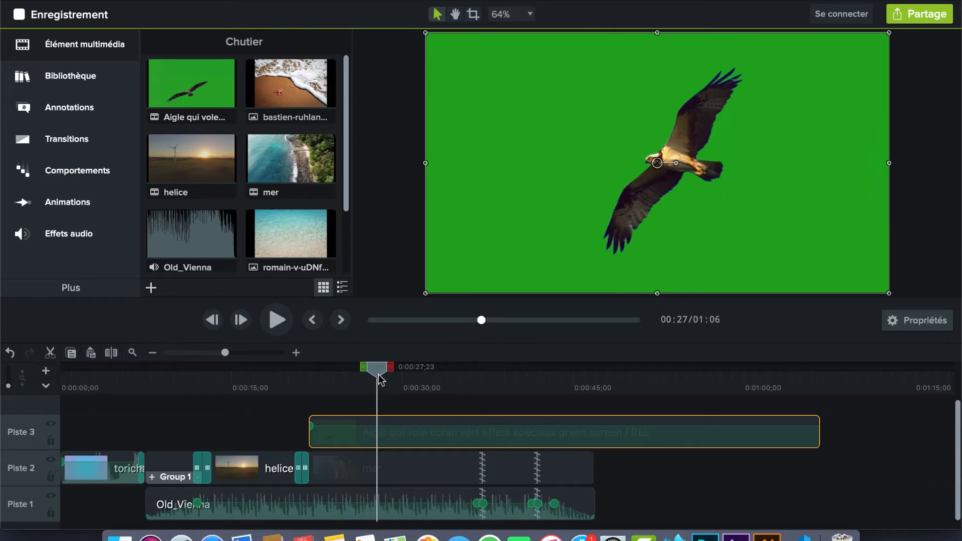
Try removing the eagle clip's green background with Suppression couleur using a green sampled from the image, and undo the effect
left_click(78, 290)
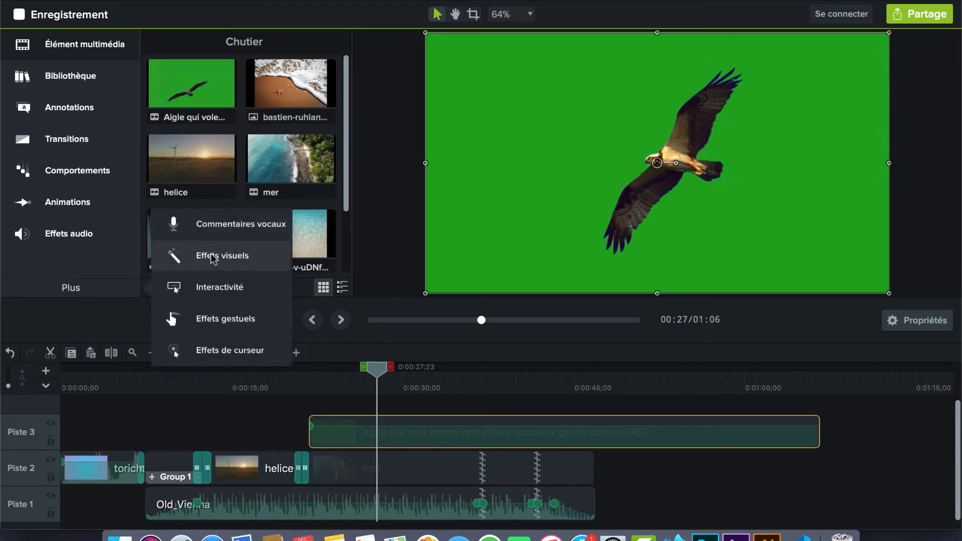
left_click(214, 257)
scroll(306, 215, "down", 5)
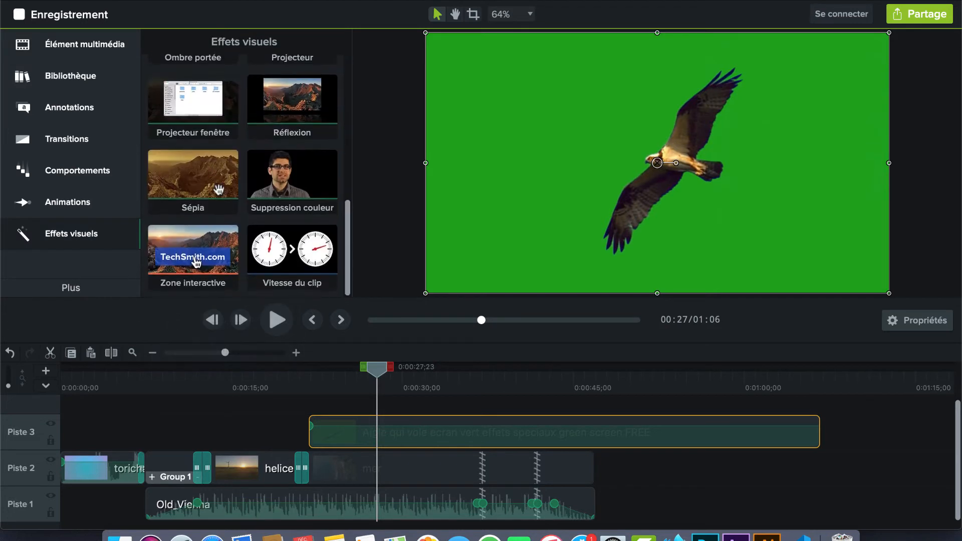
mouse_move(312, 215)
left_mouse_down()
mouse_move(323, 253)
mouse_move(464, 428)
left_mouse_up()
left_click(921, 324)
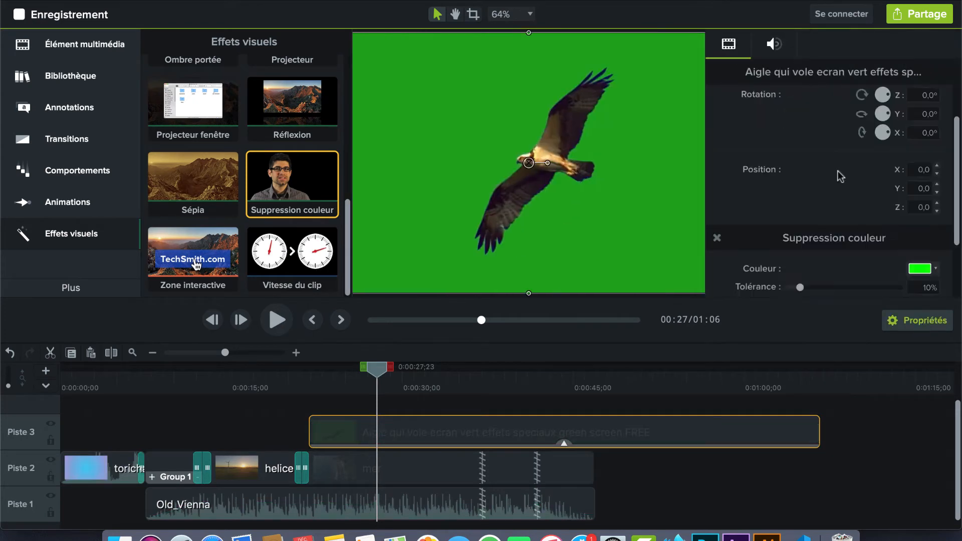
scroll(840, 177, "down", 3)
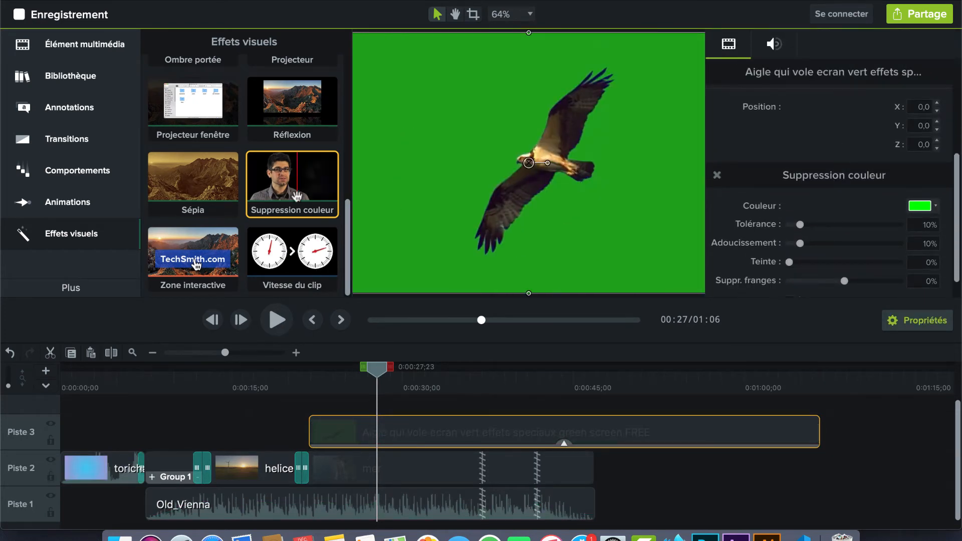
left_click_drag(311, 211, 484, 440)
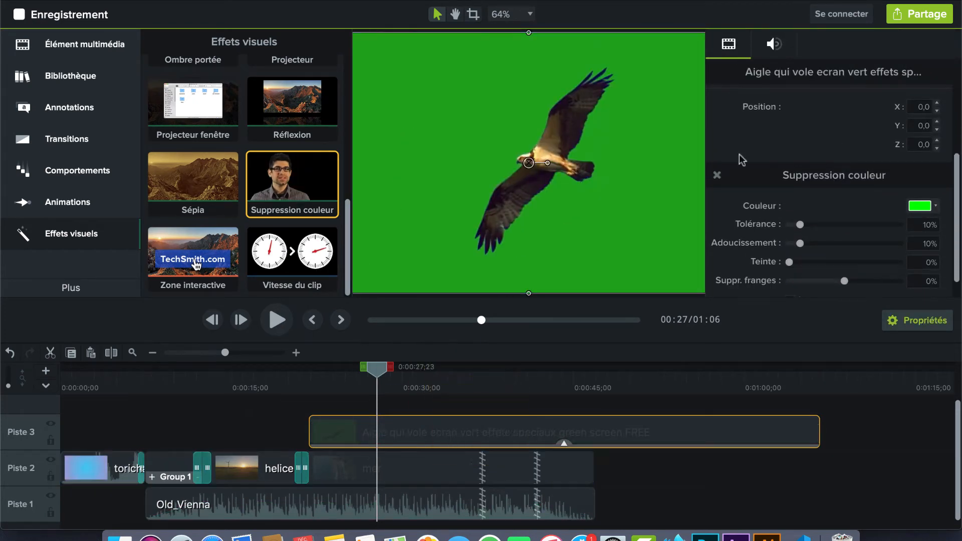
left_click(935, 206)
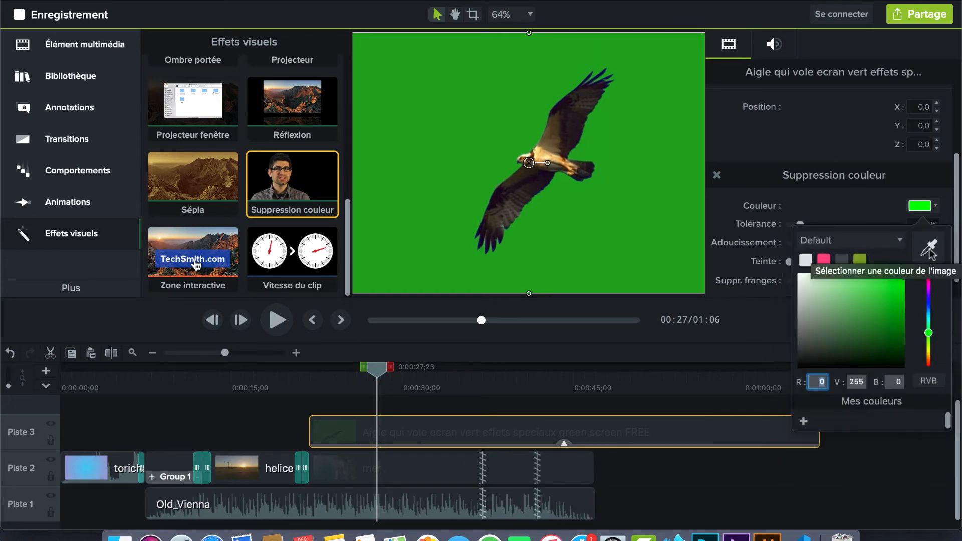
left_click(636, 120)
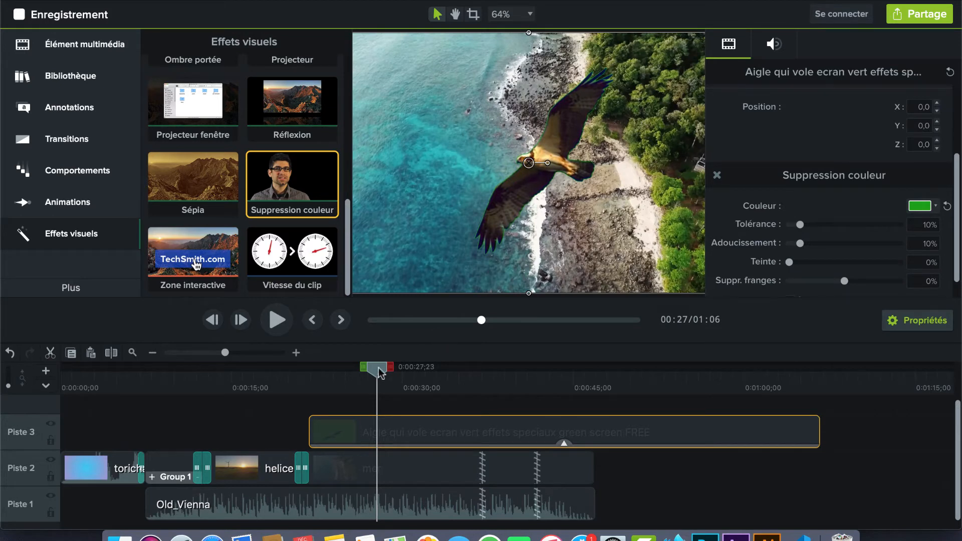
key("super+z")
Apply the Suppression couleur visual effect to the eagle clip on Piste 3, with the playhead at 0:00:32;19
left_click_drag(379, 374, 430, 370)
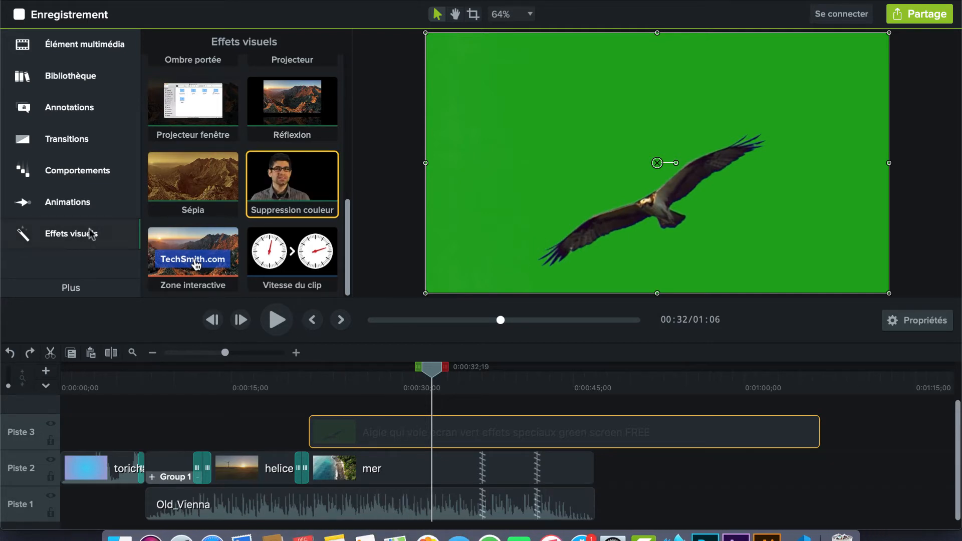
left_click(67, 288)
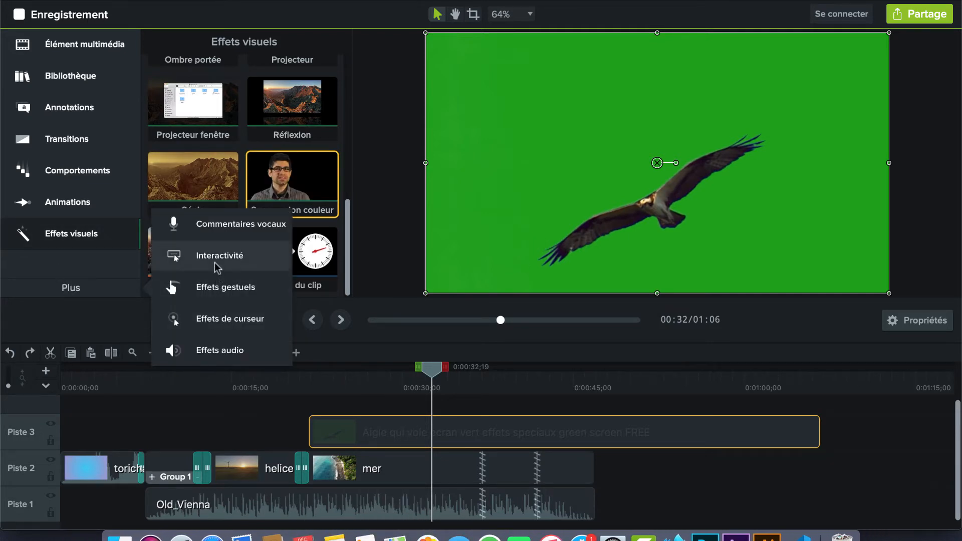
left_click(68, 232)
left_click(68, 231)
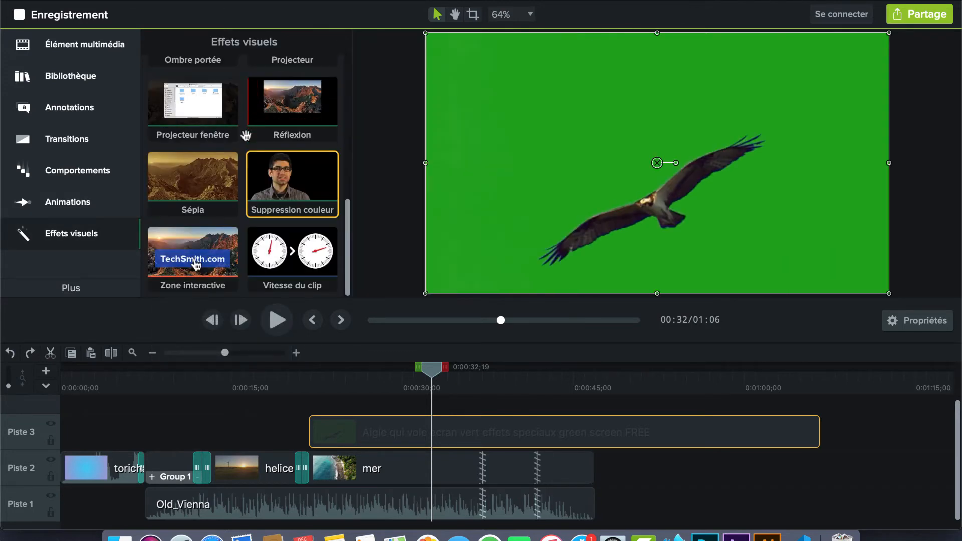
scroll(246, 135, "up", 10)
scroll(246, 135, "down", 10)
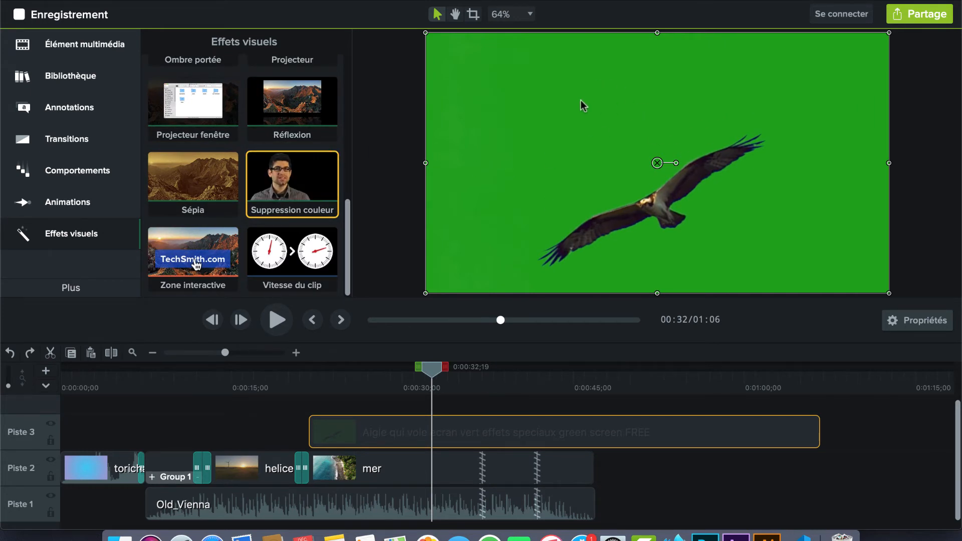
left_click_drag(279, 184, 494, 427)
Set the Suppression couleur colour to the green sampled from the eagle clip's background
left_click(911, 320)
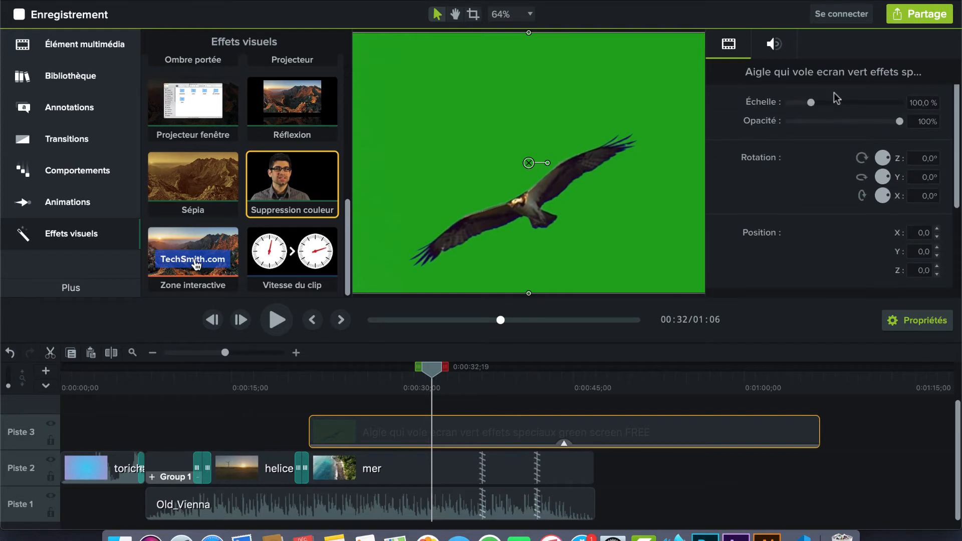
scroll(817, 202, "down", 3)
scroll(817, 202, "down", 5)
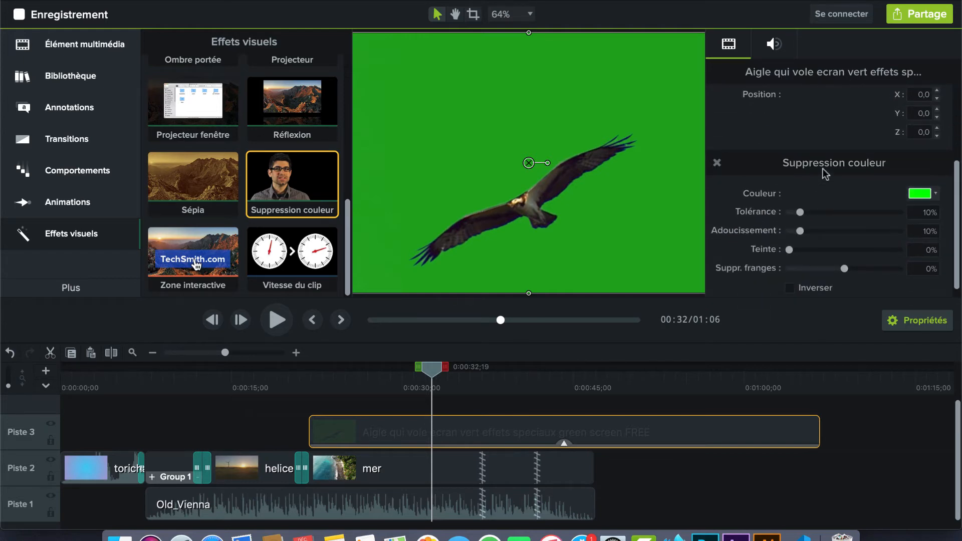
scroll(935, 199, "up", 1)
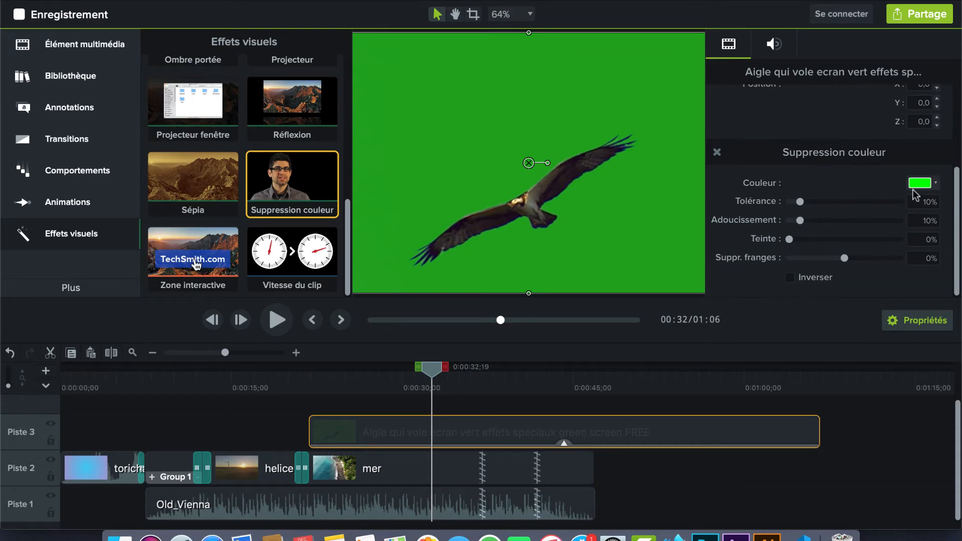
left_click(936, 185)
left_click(927, 230)
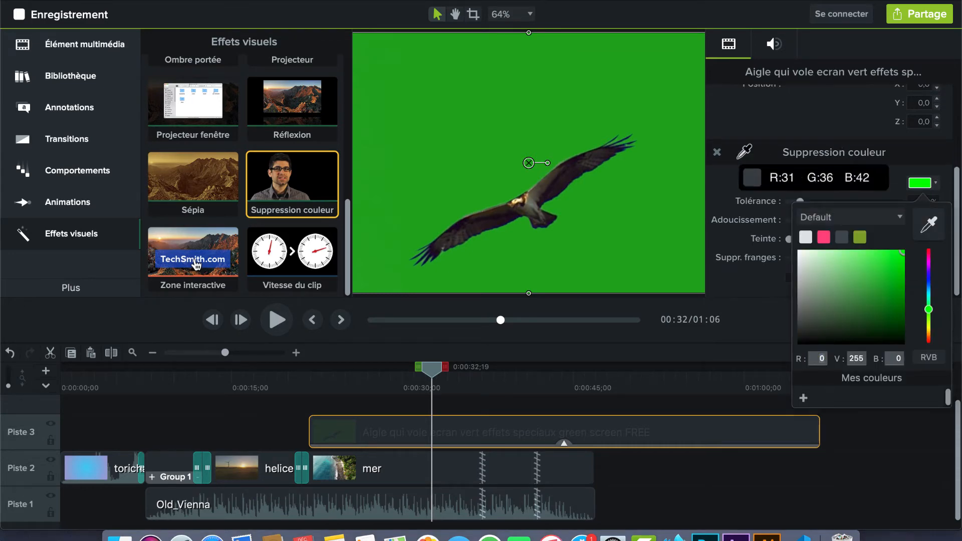
left_click(487, 103)
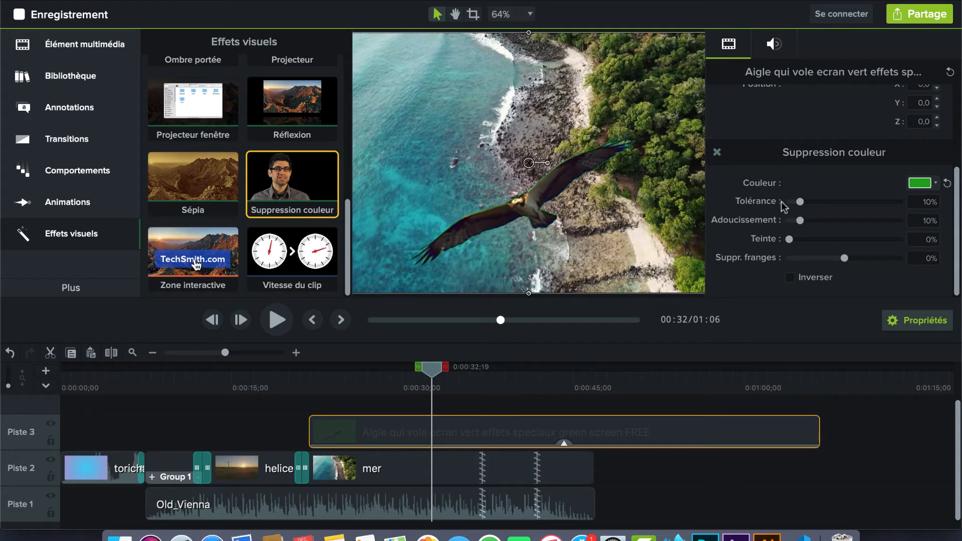
Set the eagle's colour removal to Tolérance 21%, Adoucissement 12%, Teinte 13% and Suppr. franges -52%
mouse_move(803, 206)
left_mouse_down()
mouse_move(835, 206)
mouse_move(781, 200)
mouse_move(812, 203)
left_mouse_up()
key("space")
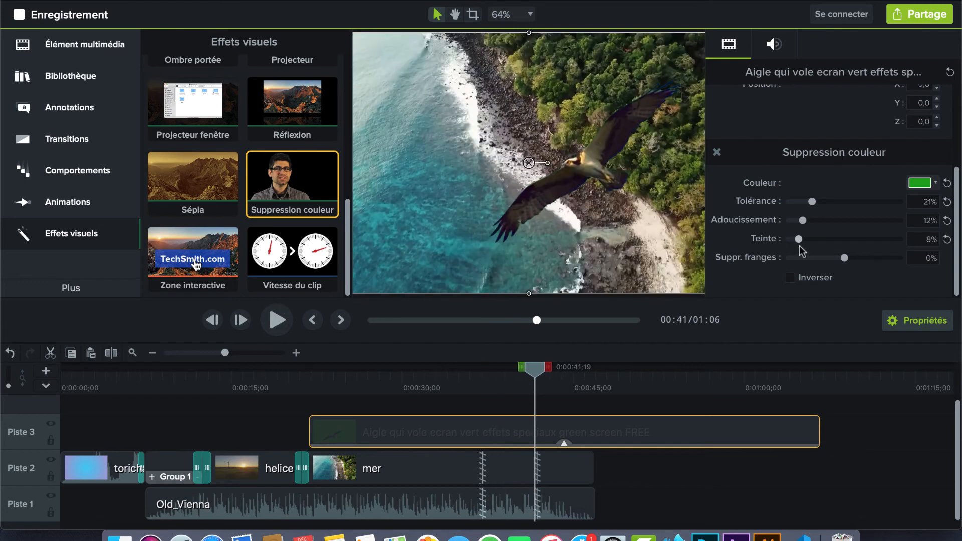
left_click_drag(829, 258, 820, 264)
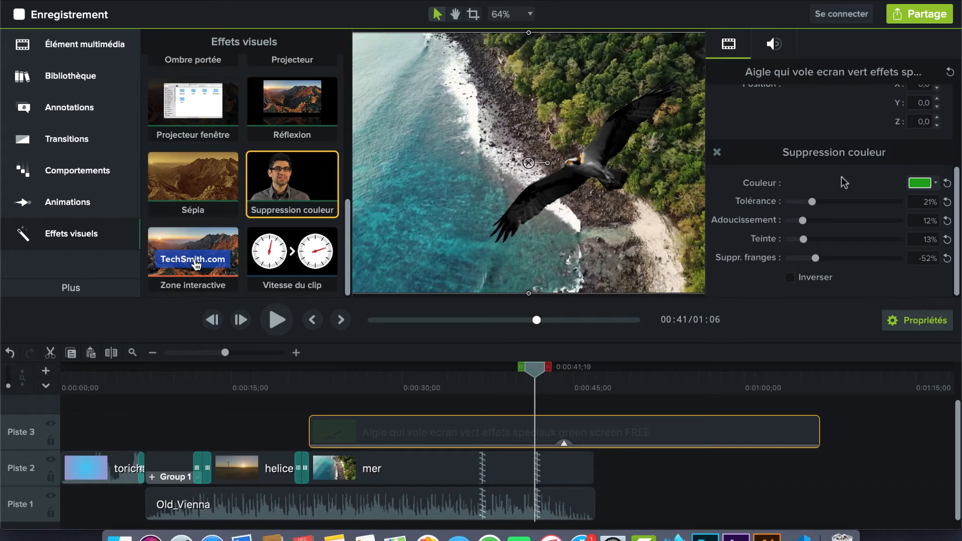
Scale the eagle clip to 40.8% and move it to X -381, Y 367, previewing it over the mer clip
scroll(835, 171, "up", 5)
left_click_drag(812, 103, 798, 104)
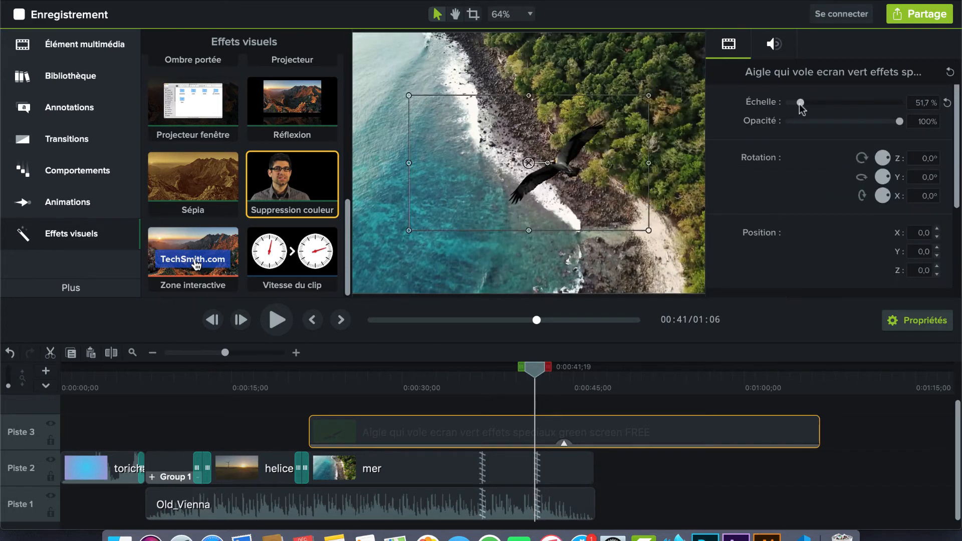
mouse_move(899, 122)
left_mouse_down()
mouse_move(874, 123)
mouse_move(896, 122)
left_mouse_up()
key("space")
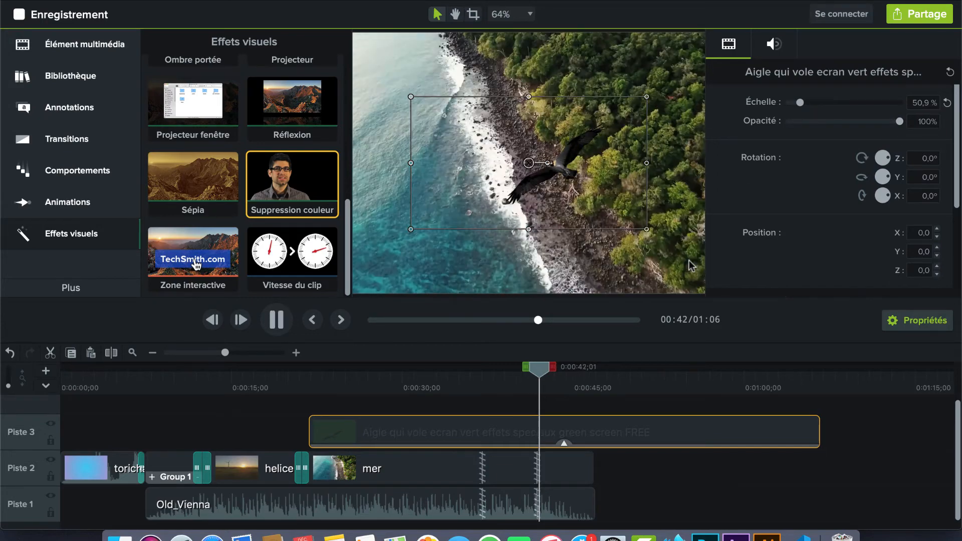
key("space")
left_click_drag(521, 173, 428, 84)
left_click_drag(800, 102, 796, 102)
left_click(316, 367)
key("space")
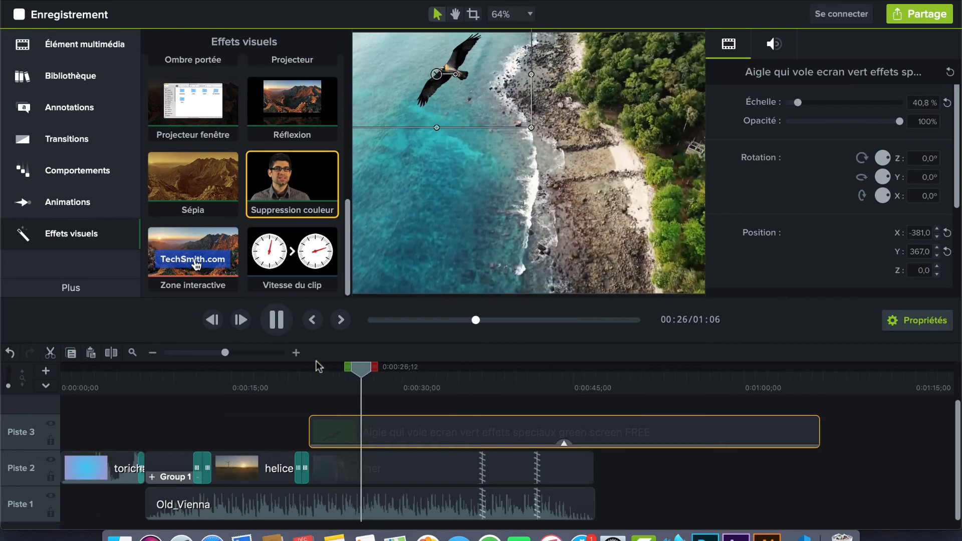
Split the eagle clip at 0:00:46;24, where the mer clip ends, and delete the remaining part
left_click(594, 375)
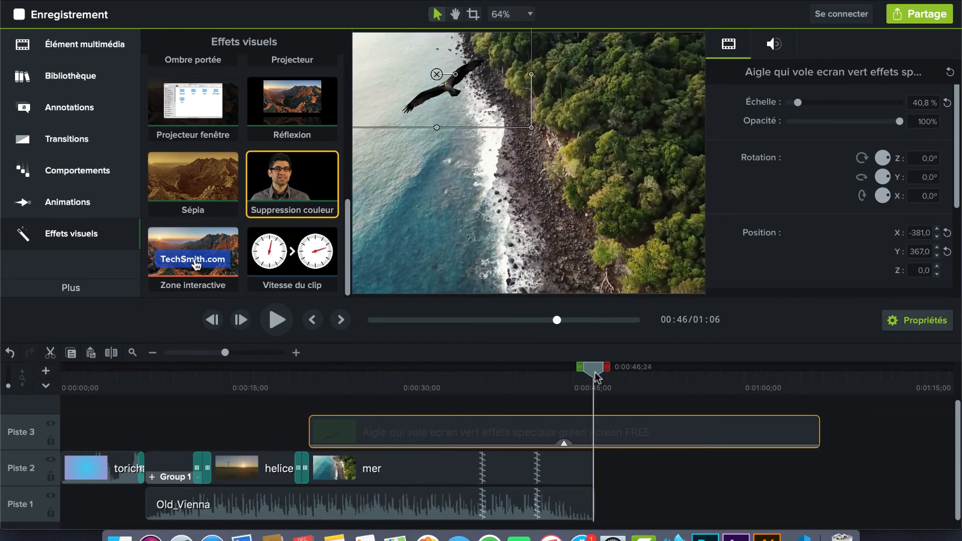
key("super+t")
left_click(675, 436)
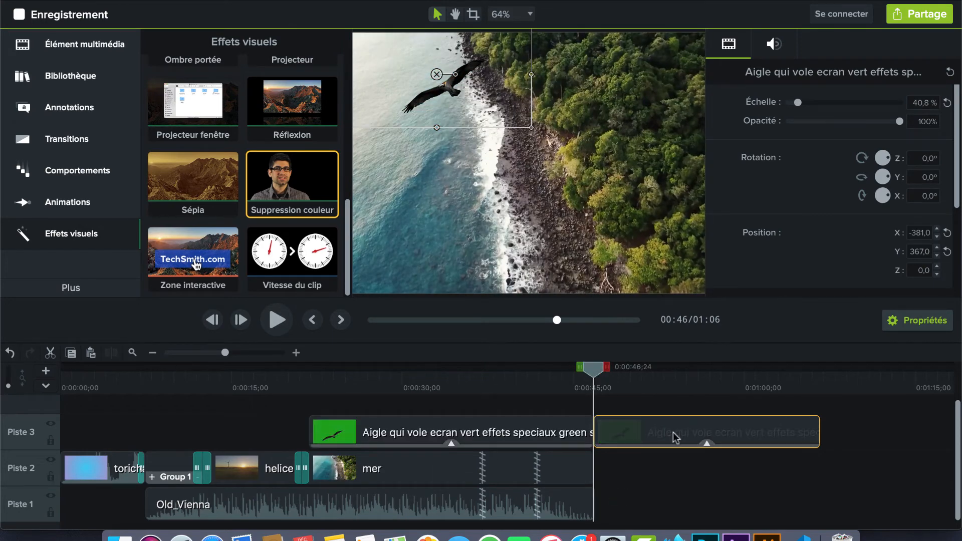
key("Delete")
Nudge the eagle slightly toward the upper-left corner of the video frame, with the playhead at 0:00:23;12
left_click_drag(588, 375, 310, 369)
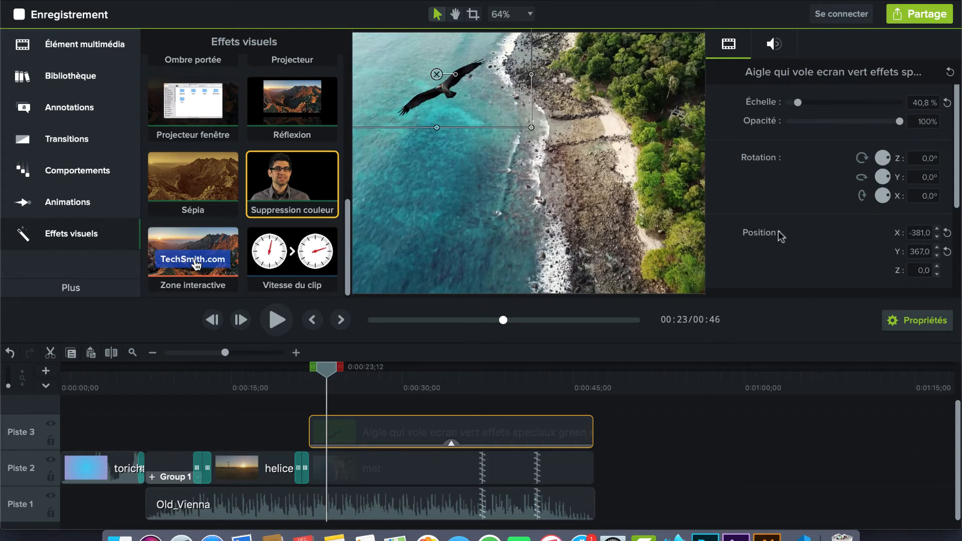
scroll(855, 219, "down", 2)
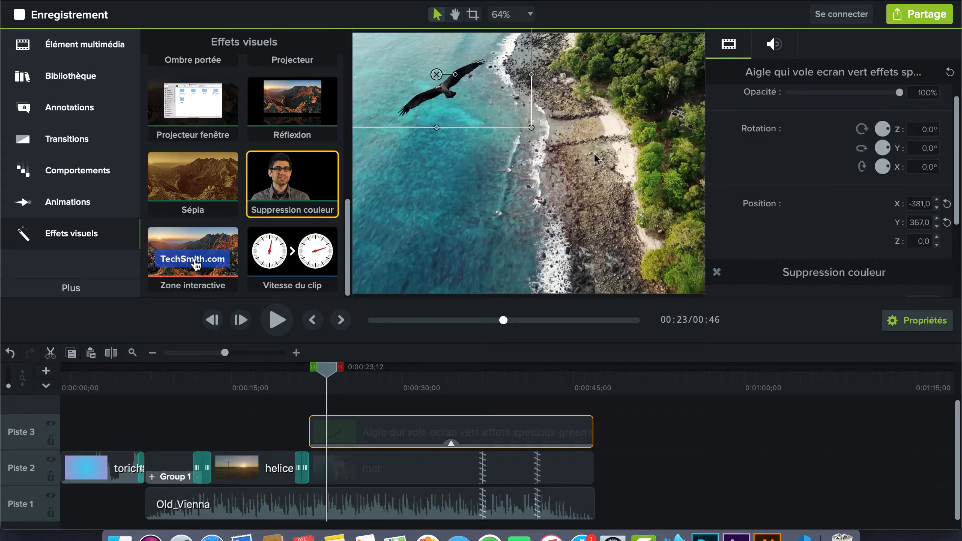
mouse_move(436, 75)
left_mouse_down()
mouse_move(466, 76)
mouse_move(422, 71)
left_mouse_up()
Play back the eagle over the mer clip and scrub back through the montage to the helice clip
key("space")
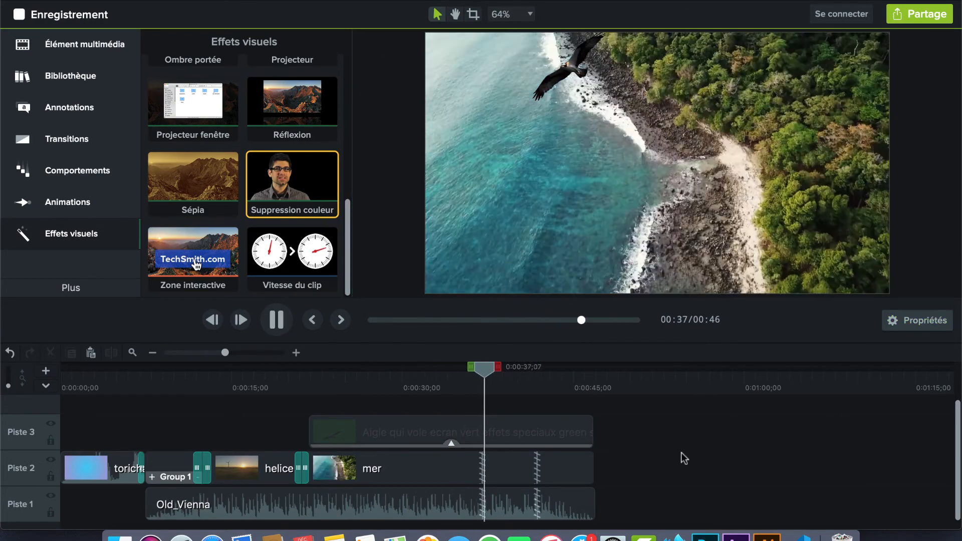
left_click_drag(553, 370, 466, 430)
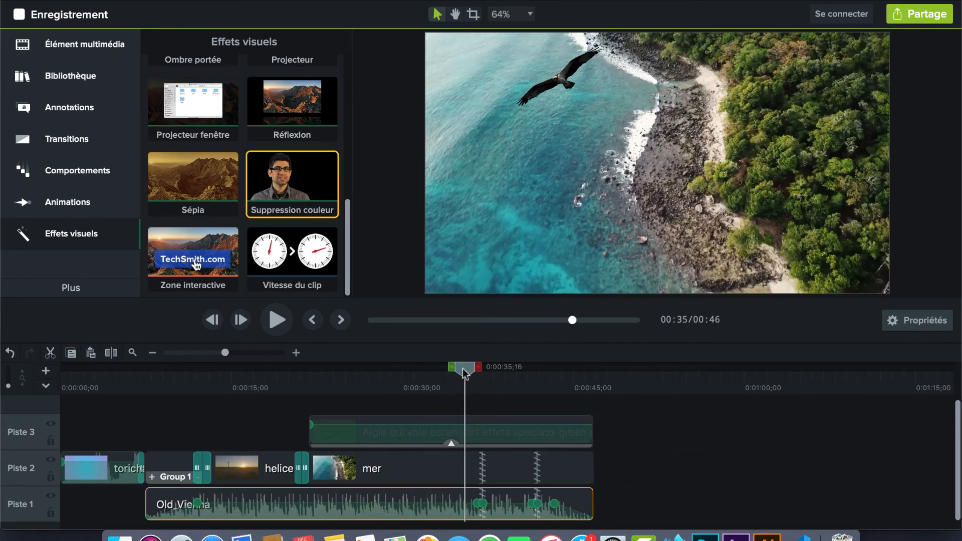
left_click_drag(464, 373, 394, 411)
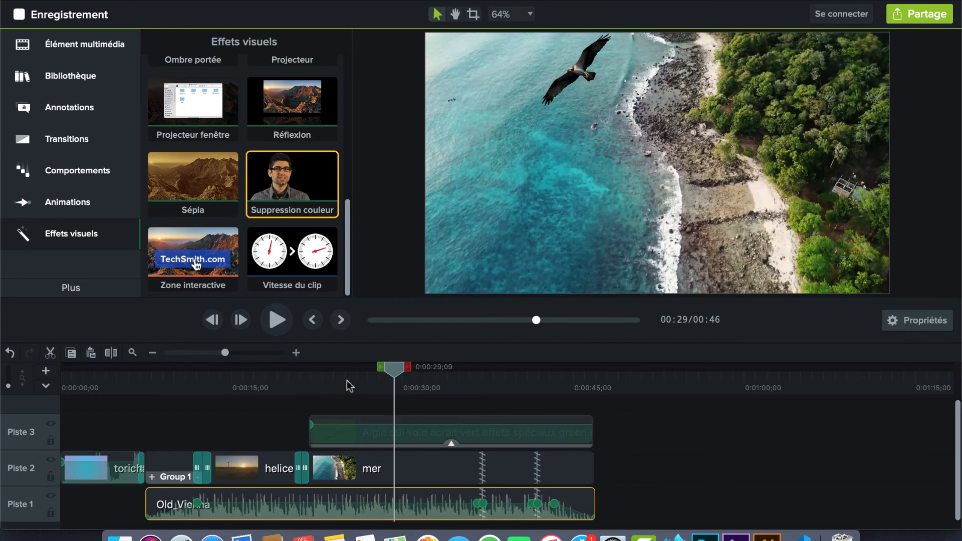
left_click_drag(350, 386, 270, 384)
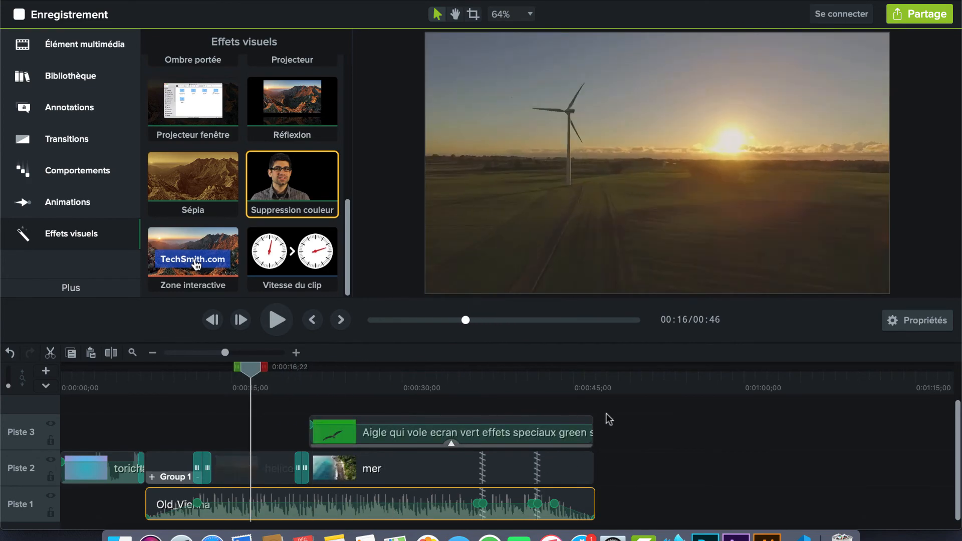
Group all the clips of the three tracks into a single group on Piste 2 and scrub through it to 0:00:24;29
left_click_drag(618, 417, 286, 509)
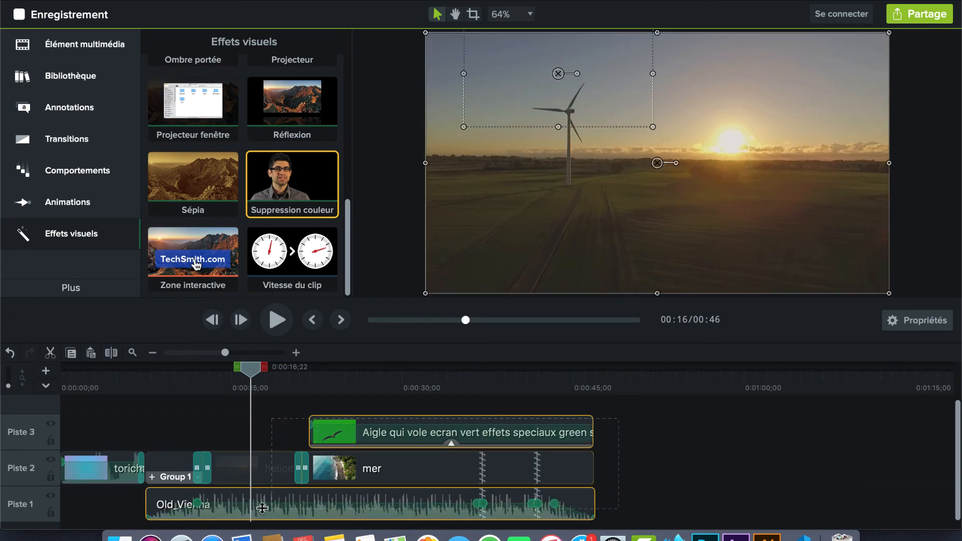
right_click(242, 467)
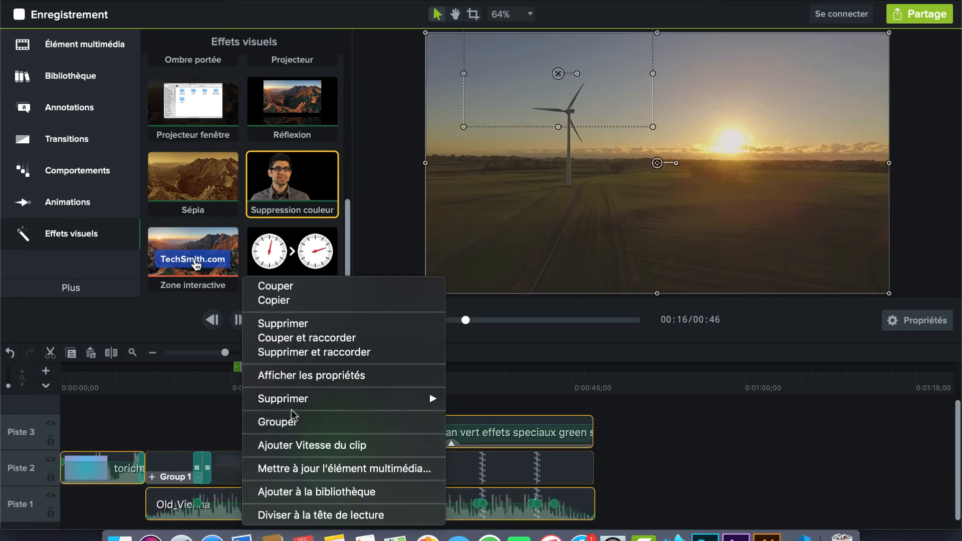
left_click(275, 422)
left_click_drag(287, 496, 288, 463)
left_click_drag(75, 372, 300, 379)
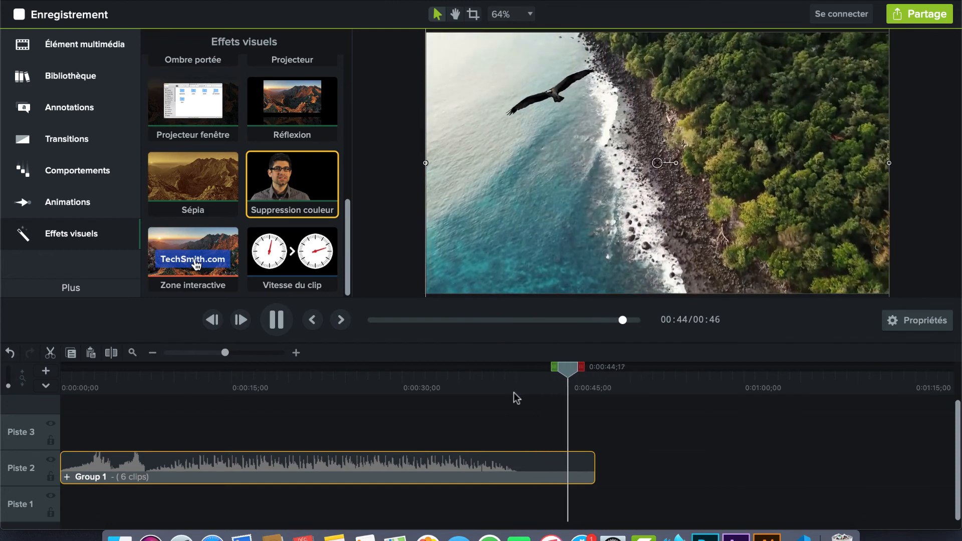
left_click_drag(596, 370, 344, 370)
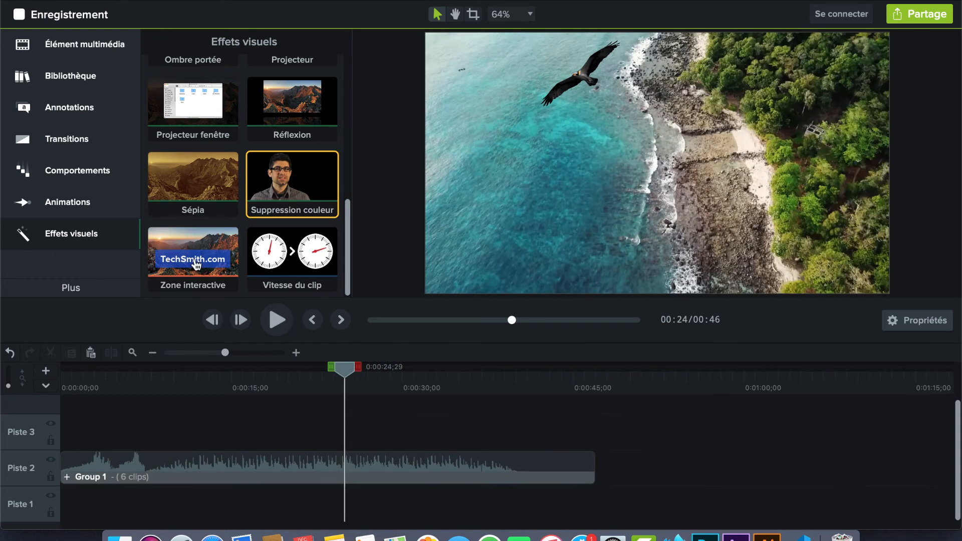
left_click(142, 0)
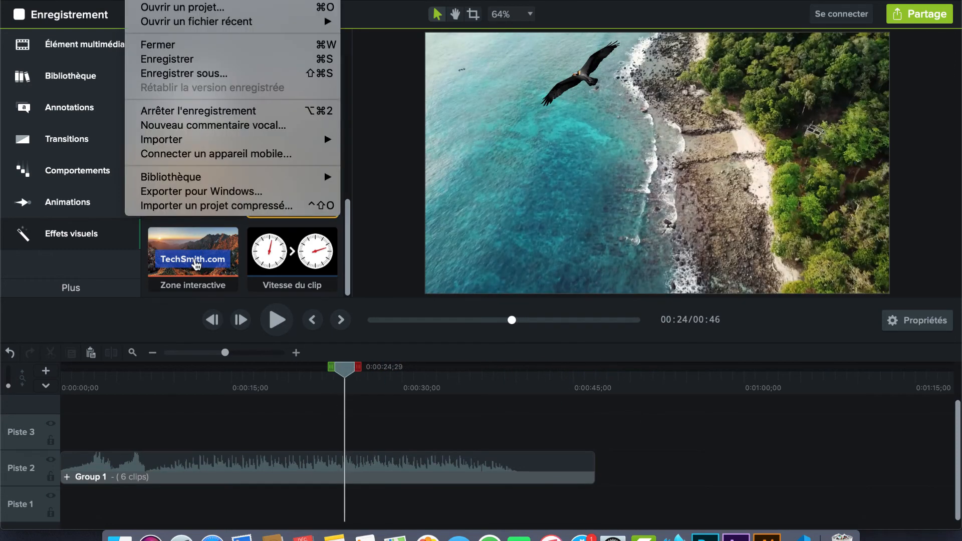
left_click(168, 73)
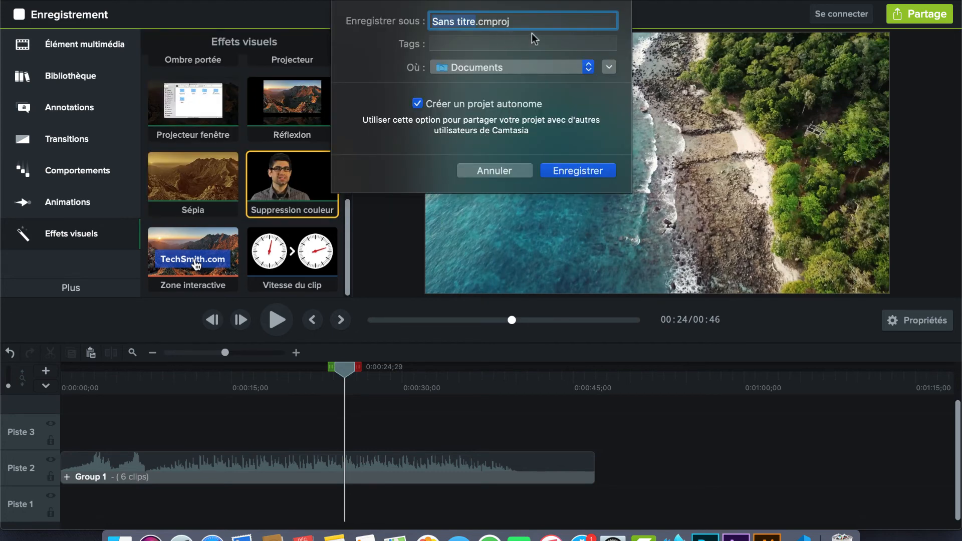
left_click(511, 21)
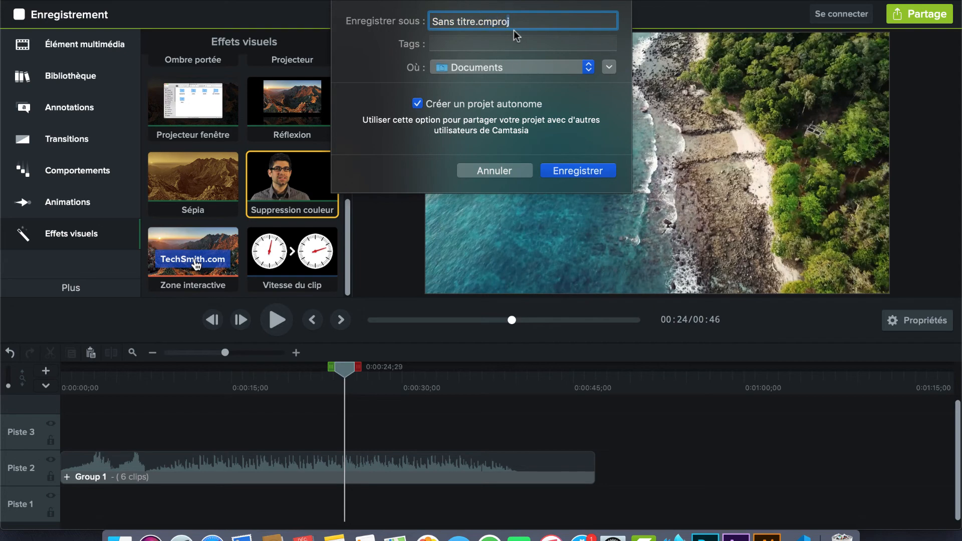
left_click(497, 170)
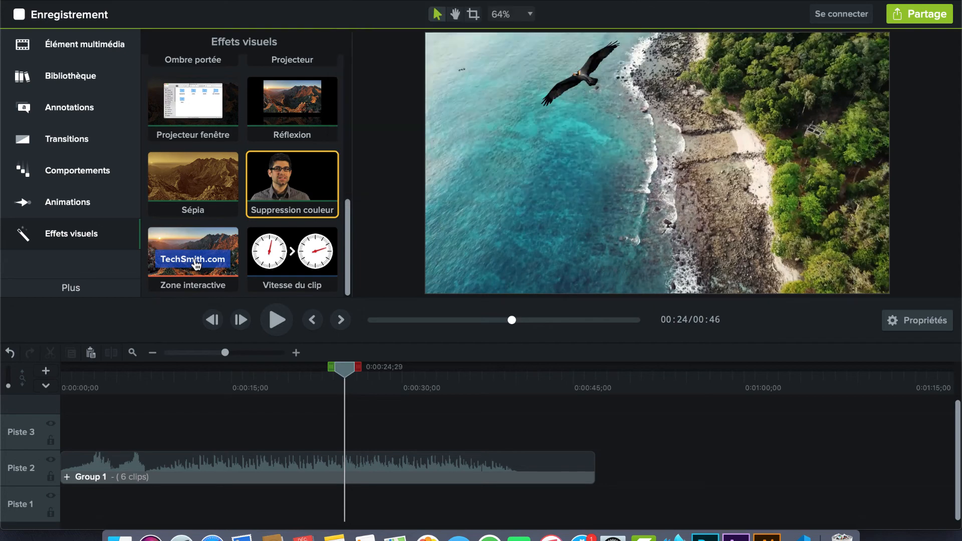
key("super+1")
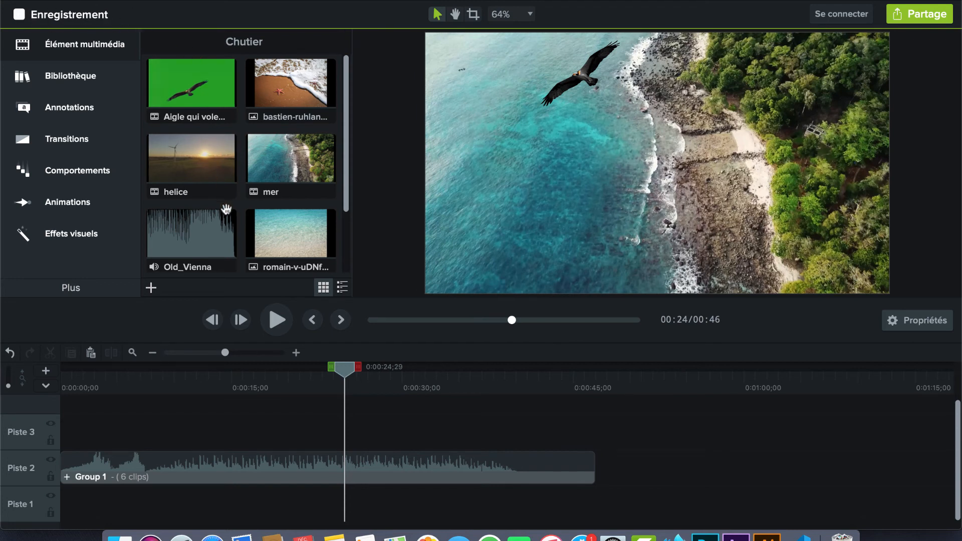
Export the montage as a local MP4 file named video1 to the Bureau folder, keeping the advanced options at 30 fps and 1920 x 1080 HD
left_click(922, 16)
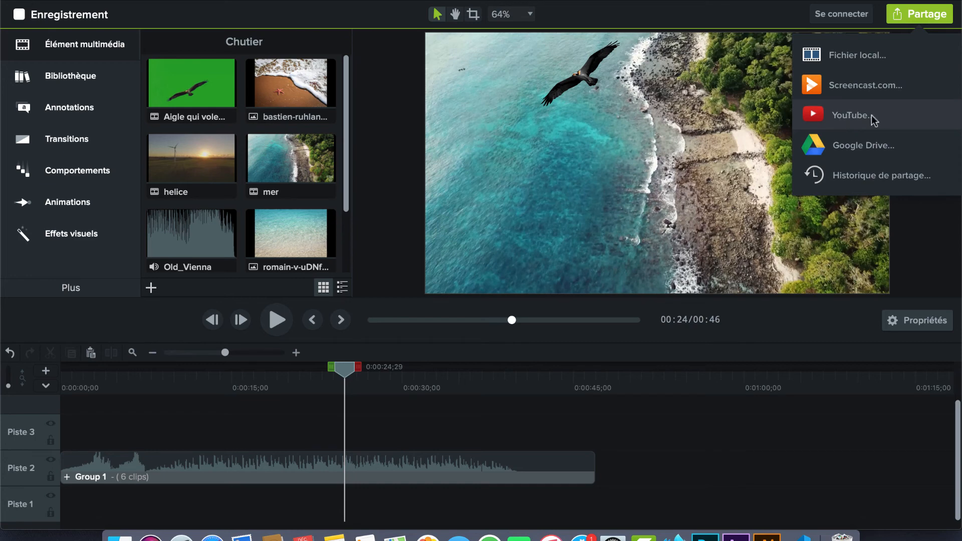
left_click(858, 55)
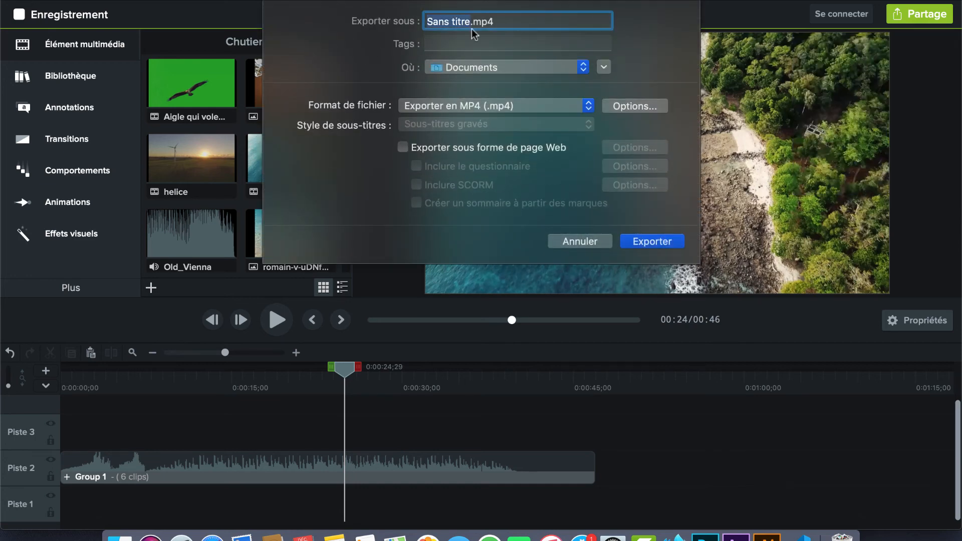
type("video1")
left_click(583, 67)
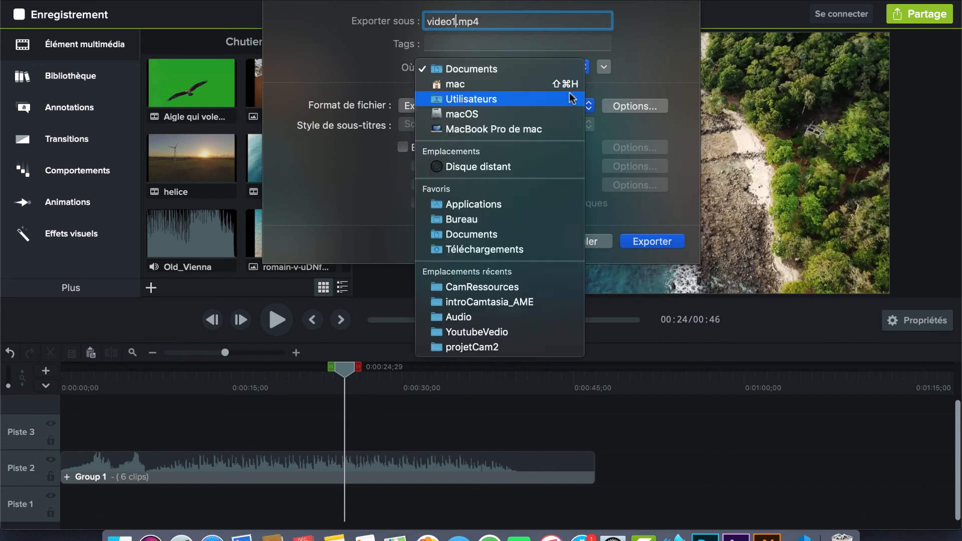
left_click(530, 218)
left_click(632, 108)
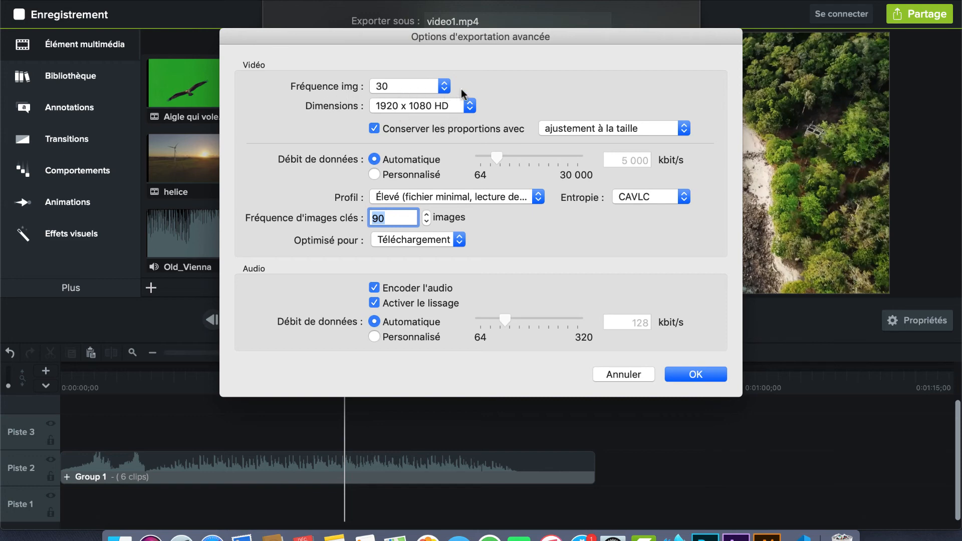
key("Return")
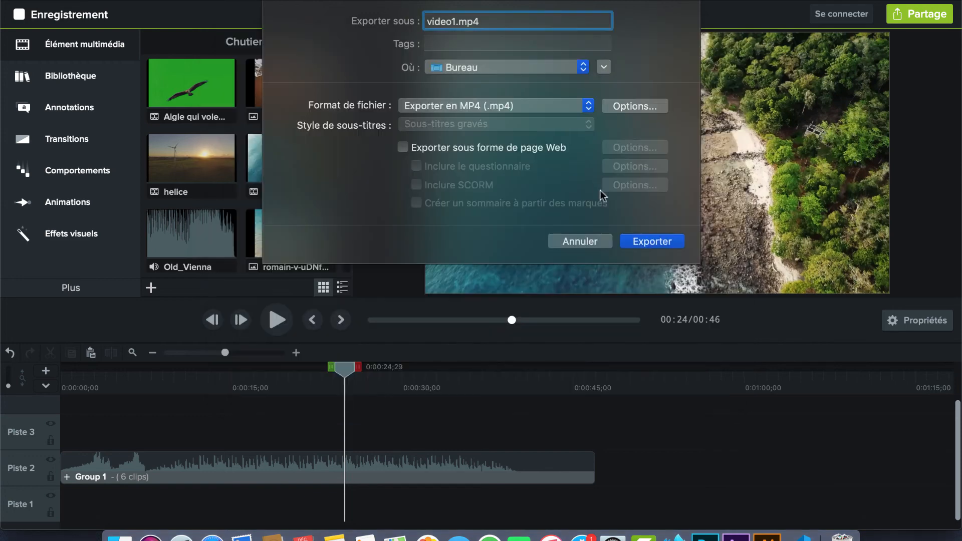
left_click(650, 242)
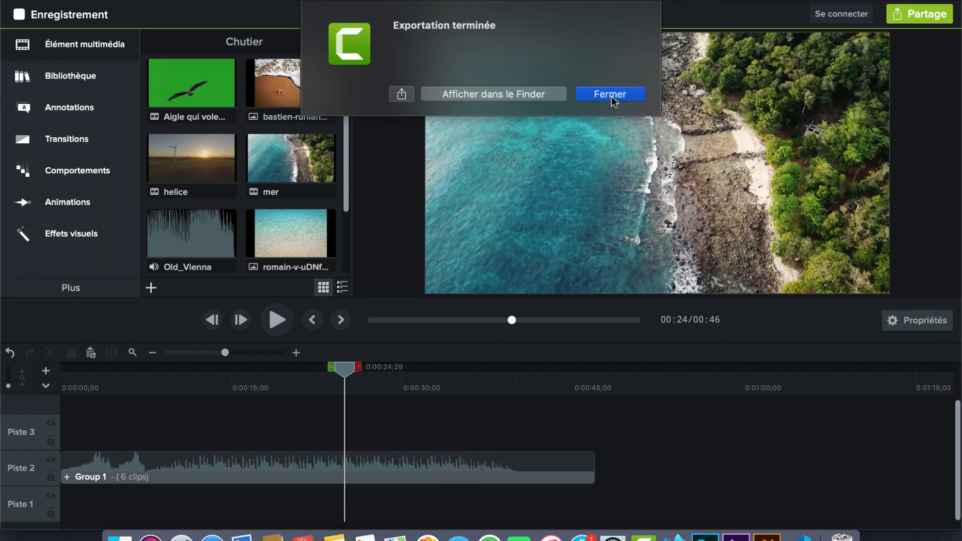
left_click(610, 94)
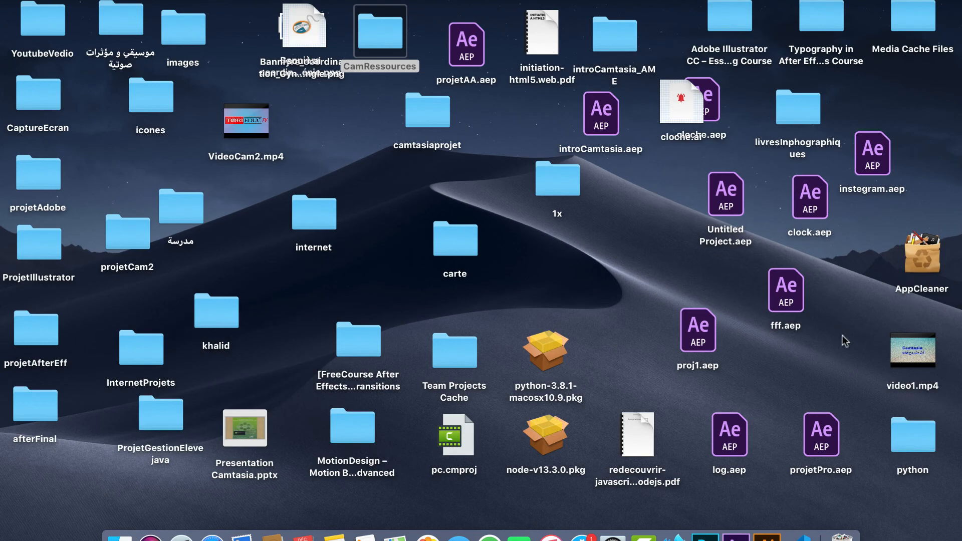
Open the exported video1.mp4 from the desktop in the video player and play it back
double_click(911, 384)
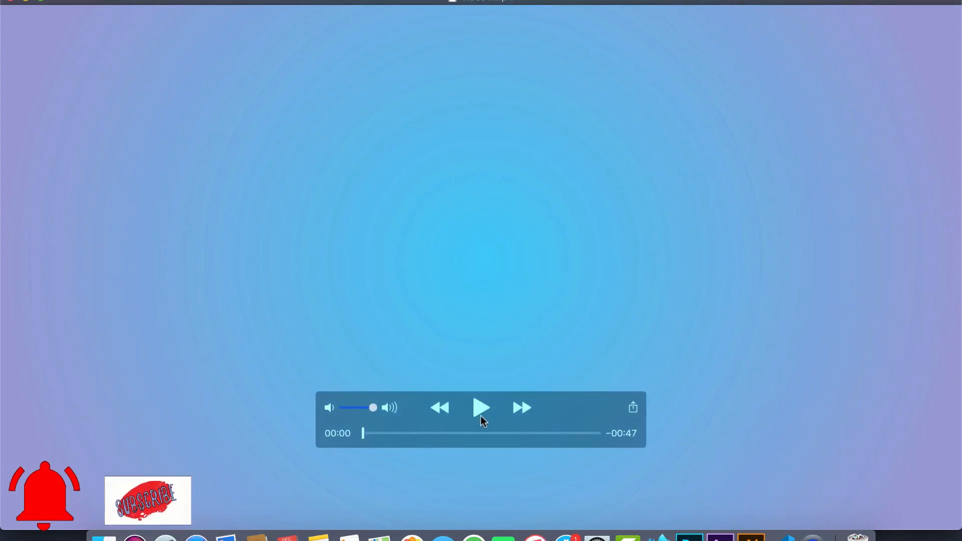
left_click(480, 412)
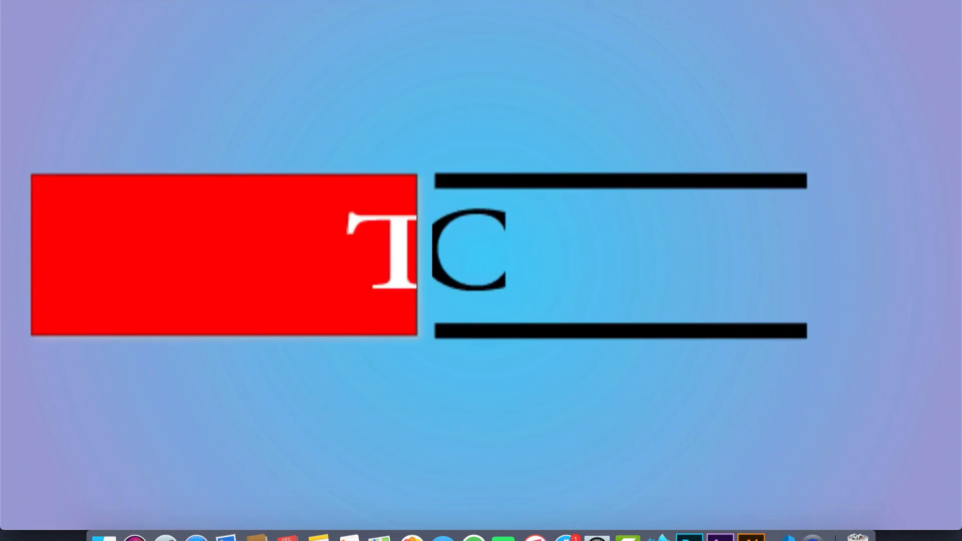